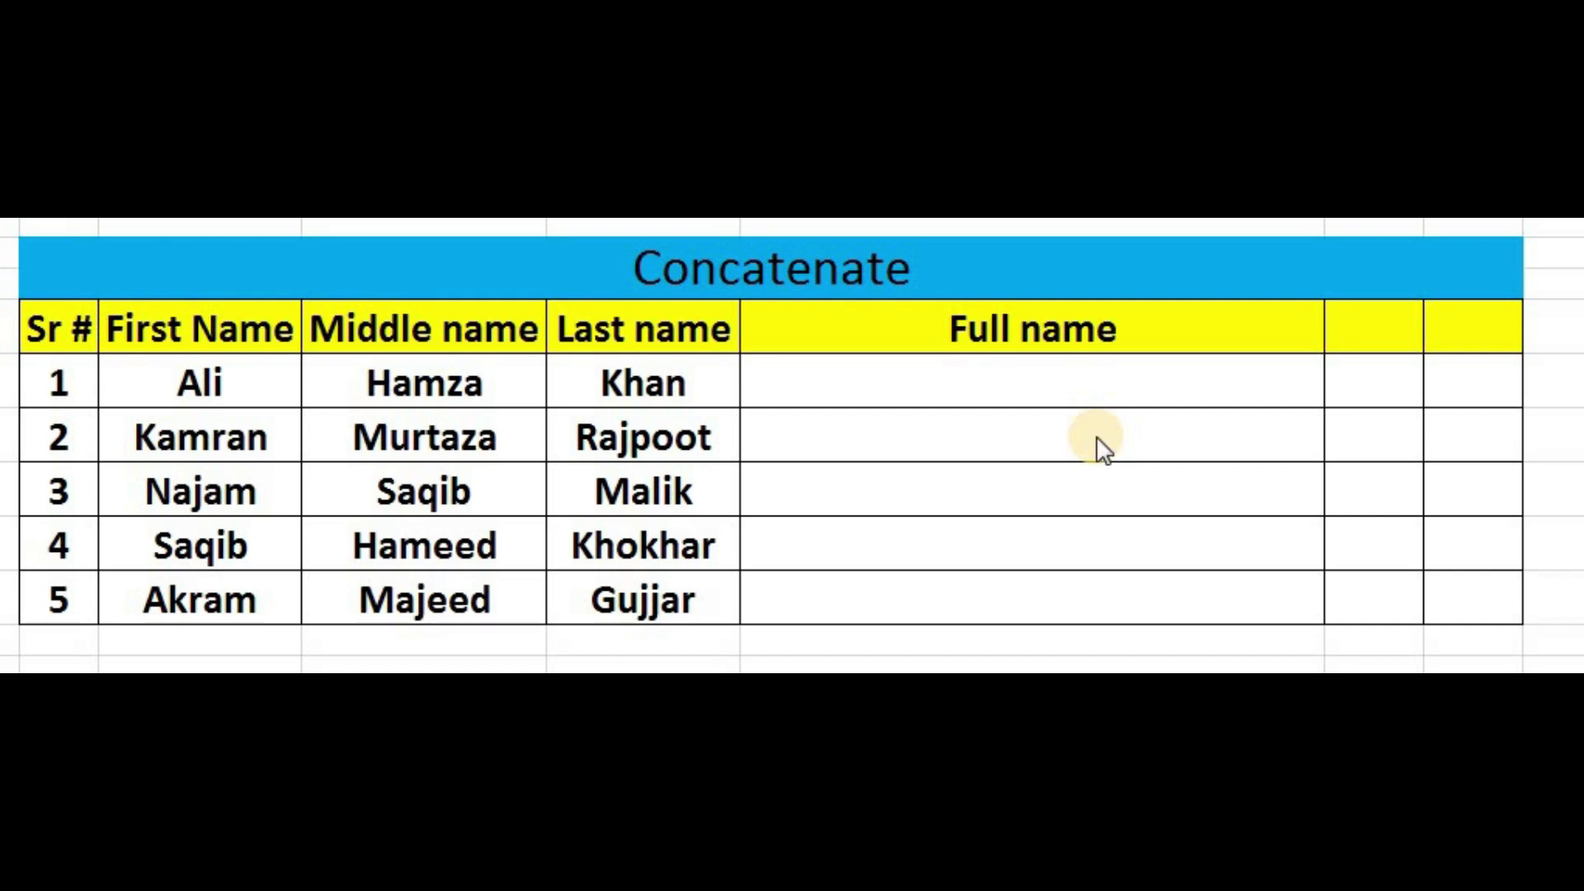
Enter =CONCATENATE(G6,H6,I6) in the first Full name cell and fill it down to row 5.
click(938, 382)
text(=)
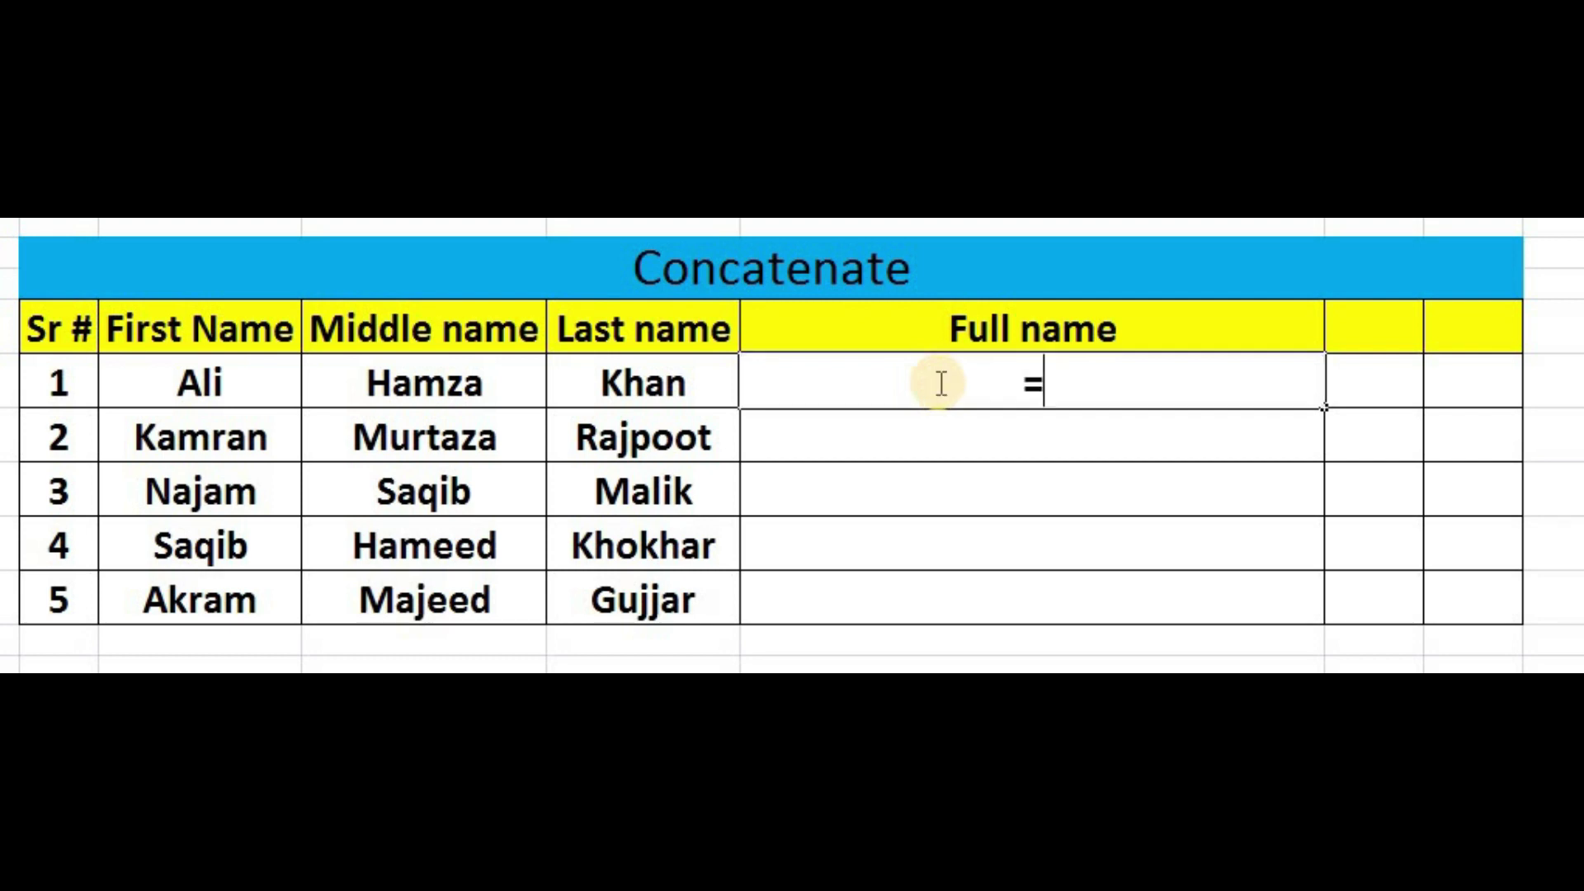
text(con)
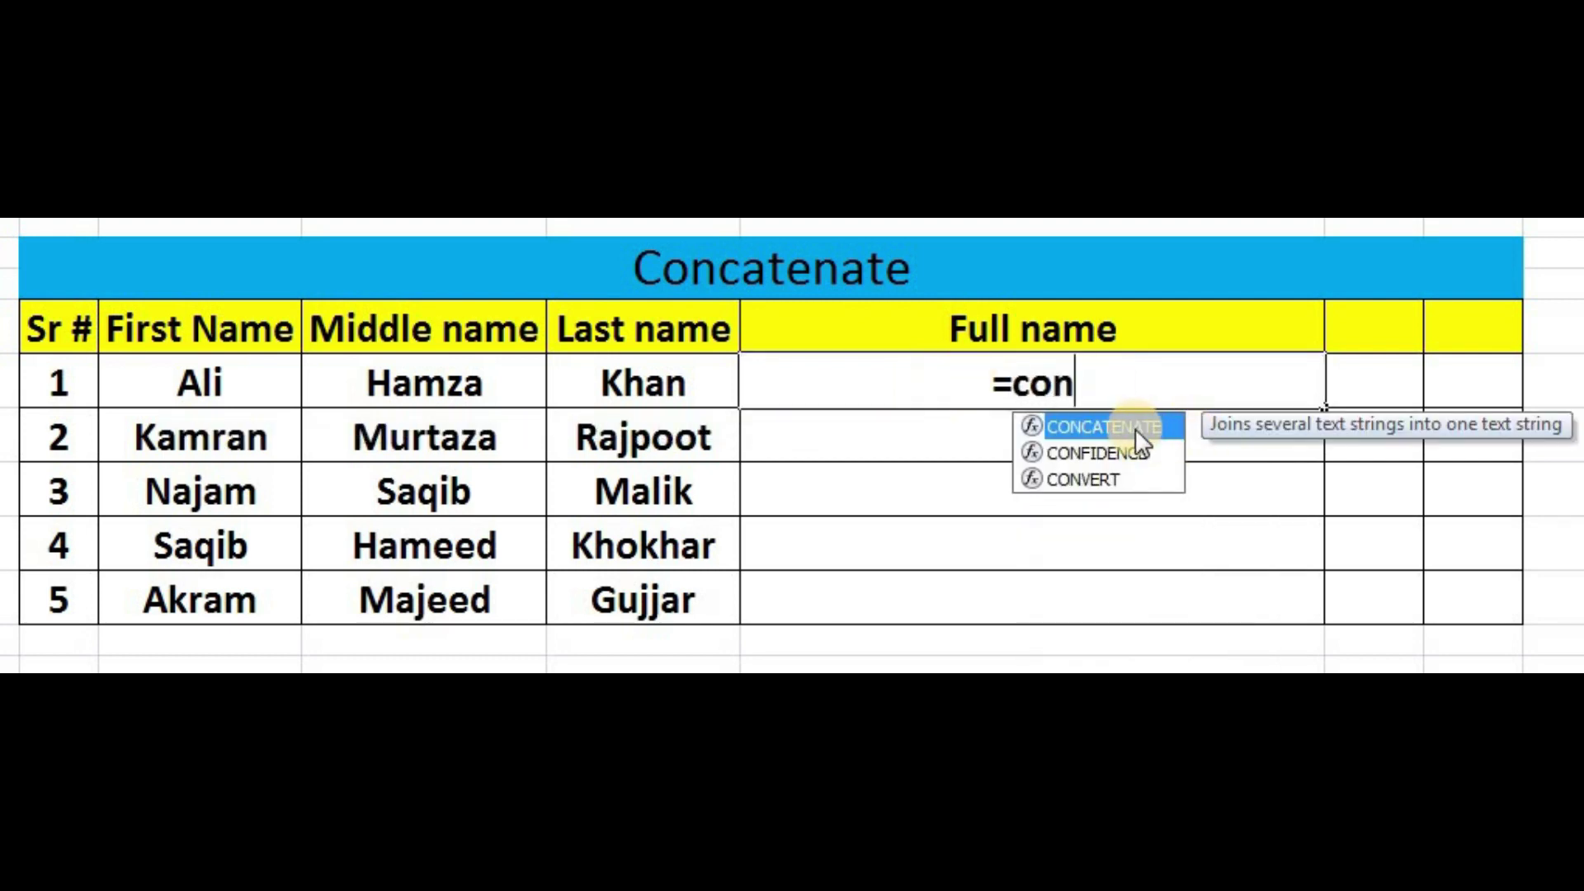
double_click(1135, 428)
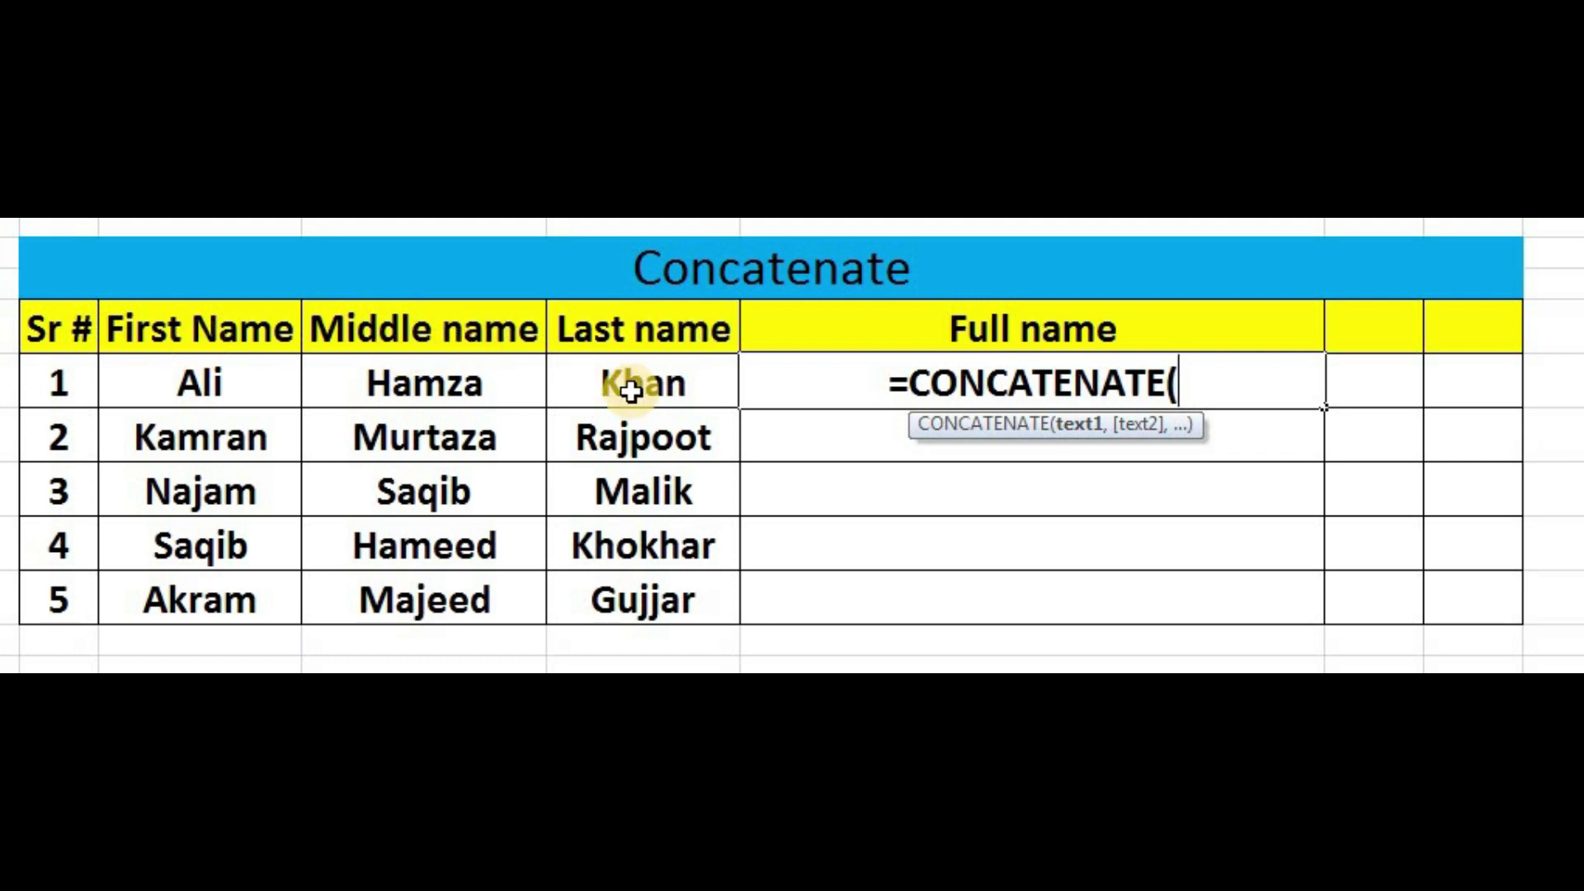
click(190, 387)
text(,)
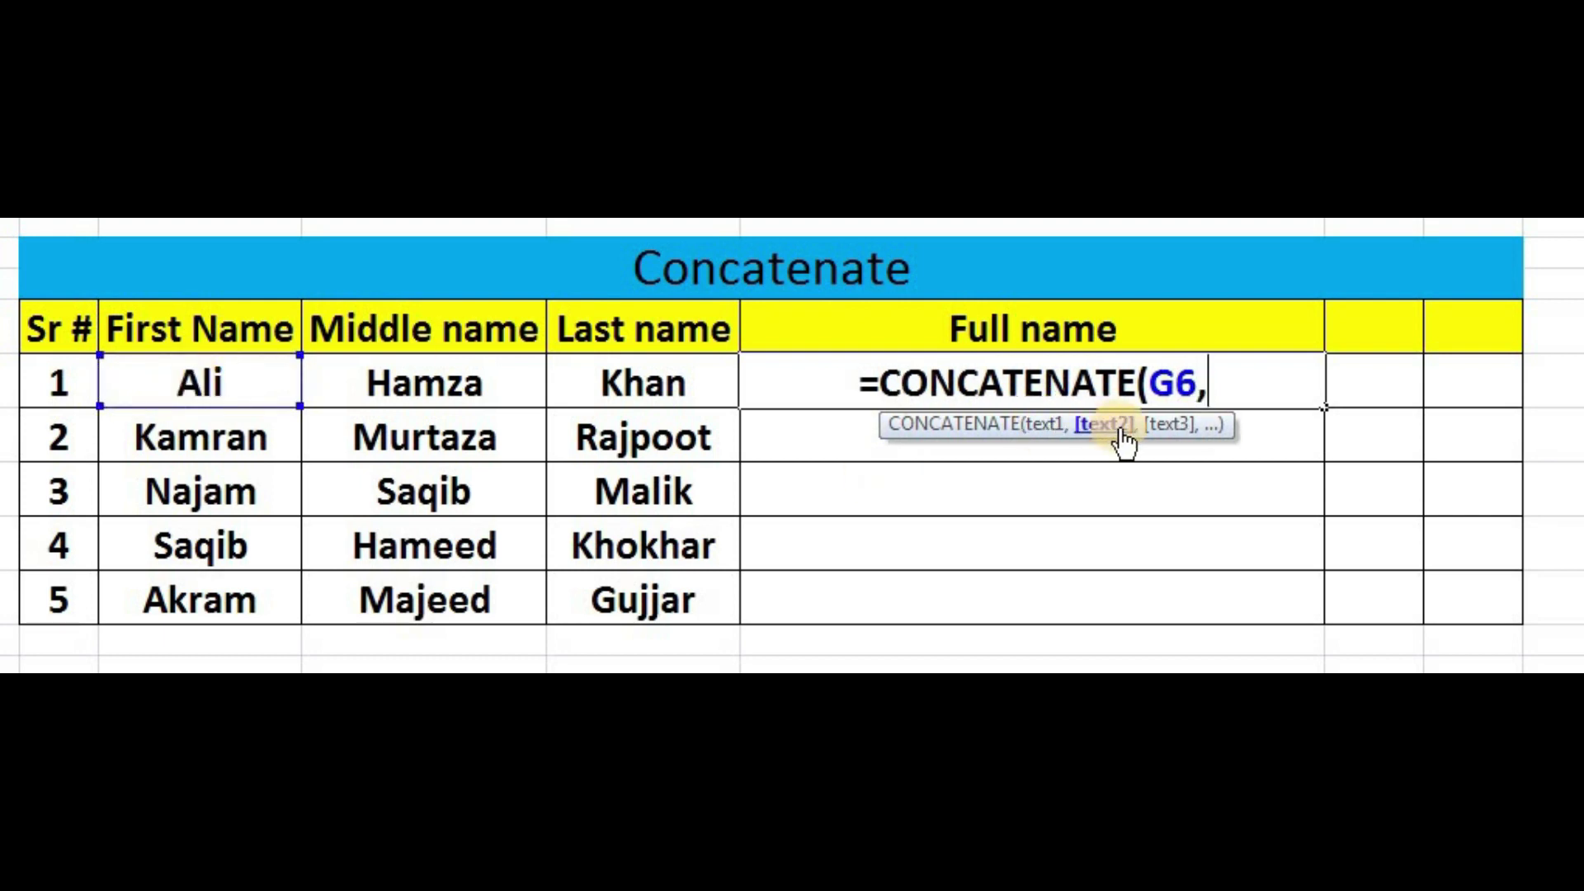
click(379, 391)
text(,)
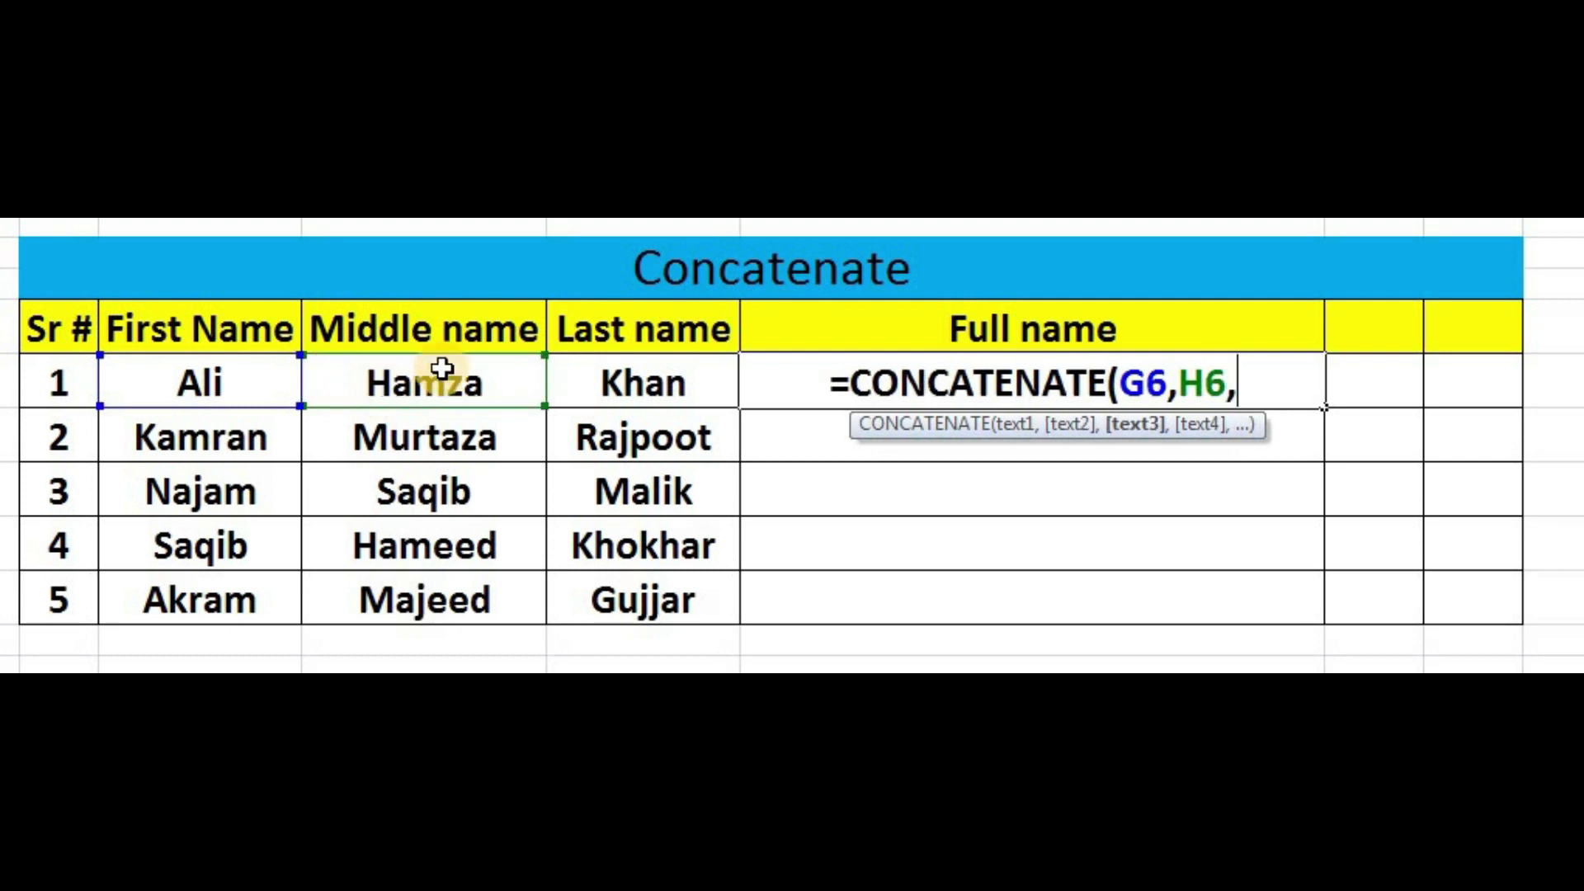
click(627, 381)
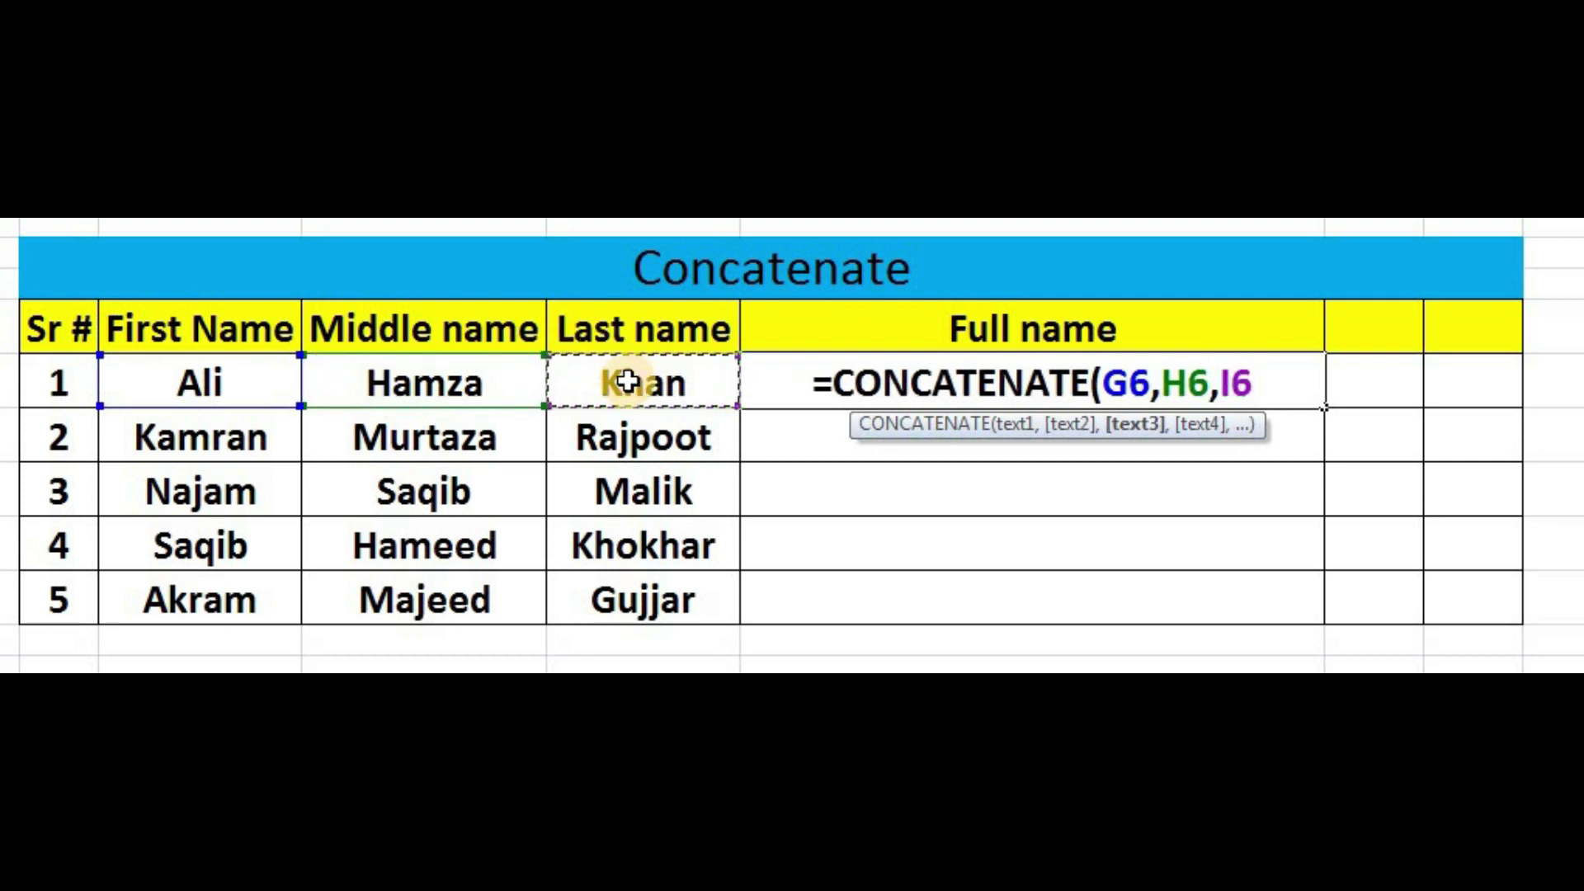
key(Return)
click(1229, 386)
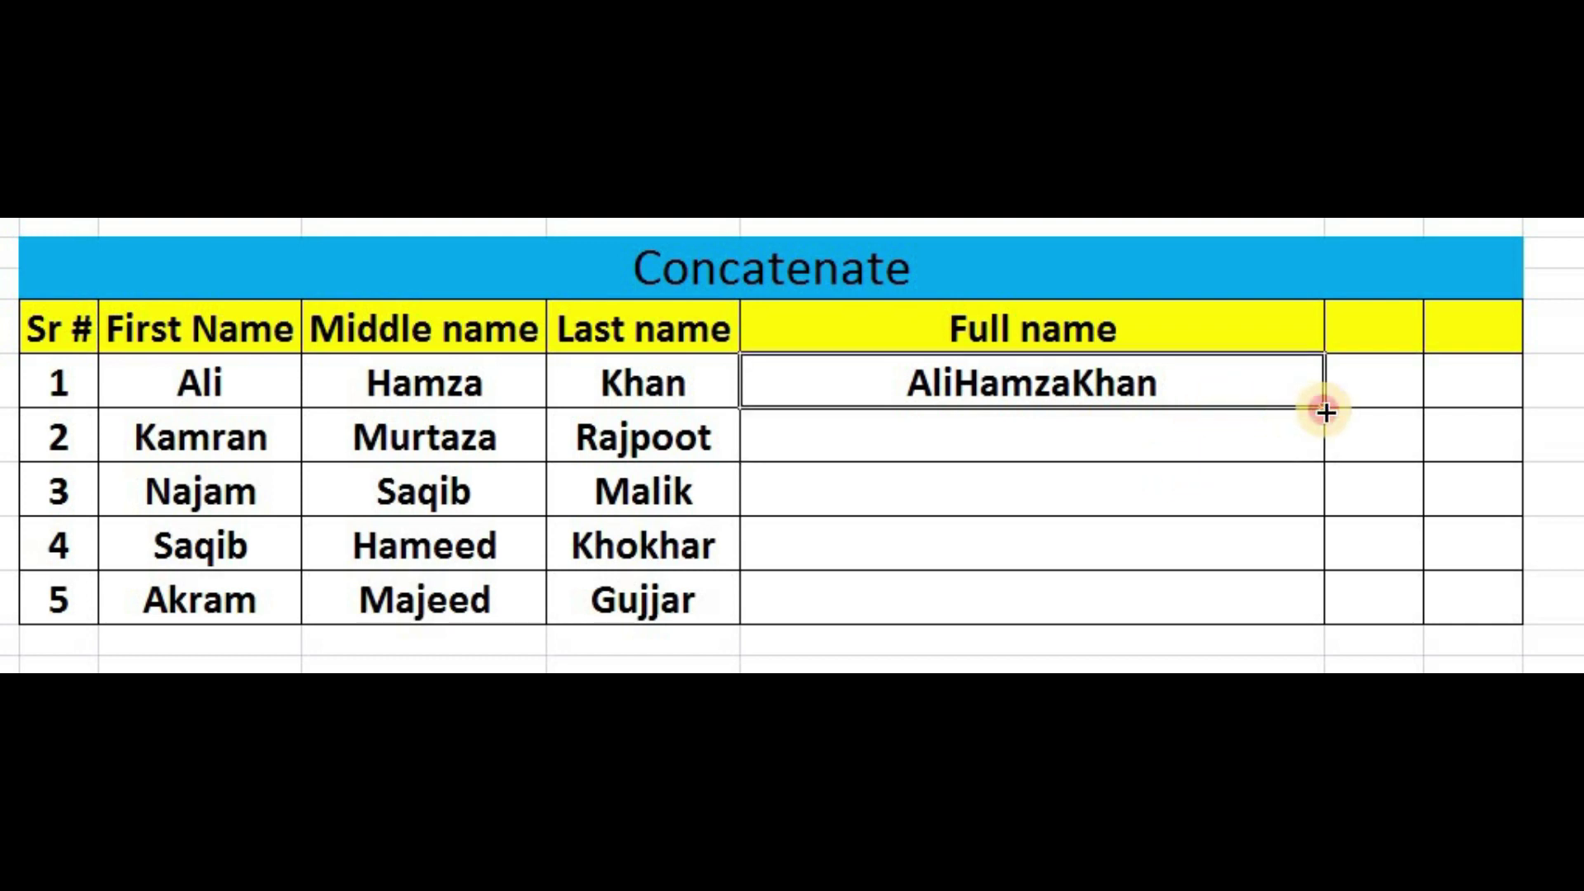
double_click(1325, 411)
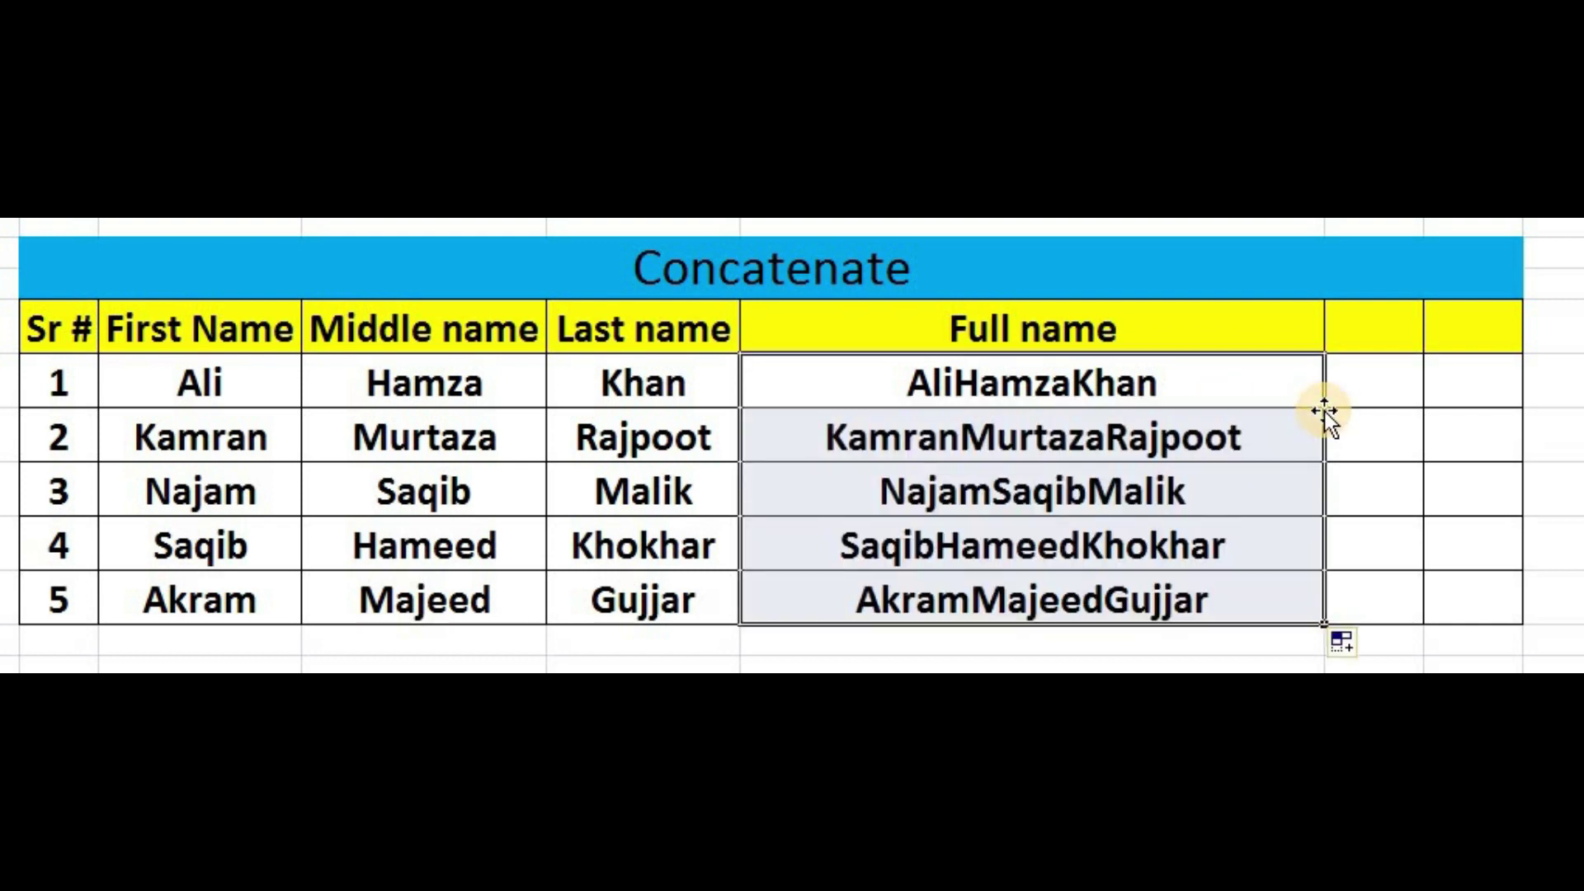
Replace the full names with =CONCATENATE(G6," ",H6," ",I6) so the name parts are space-separated.
key(Delete)
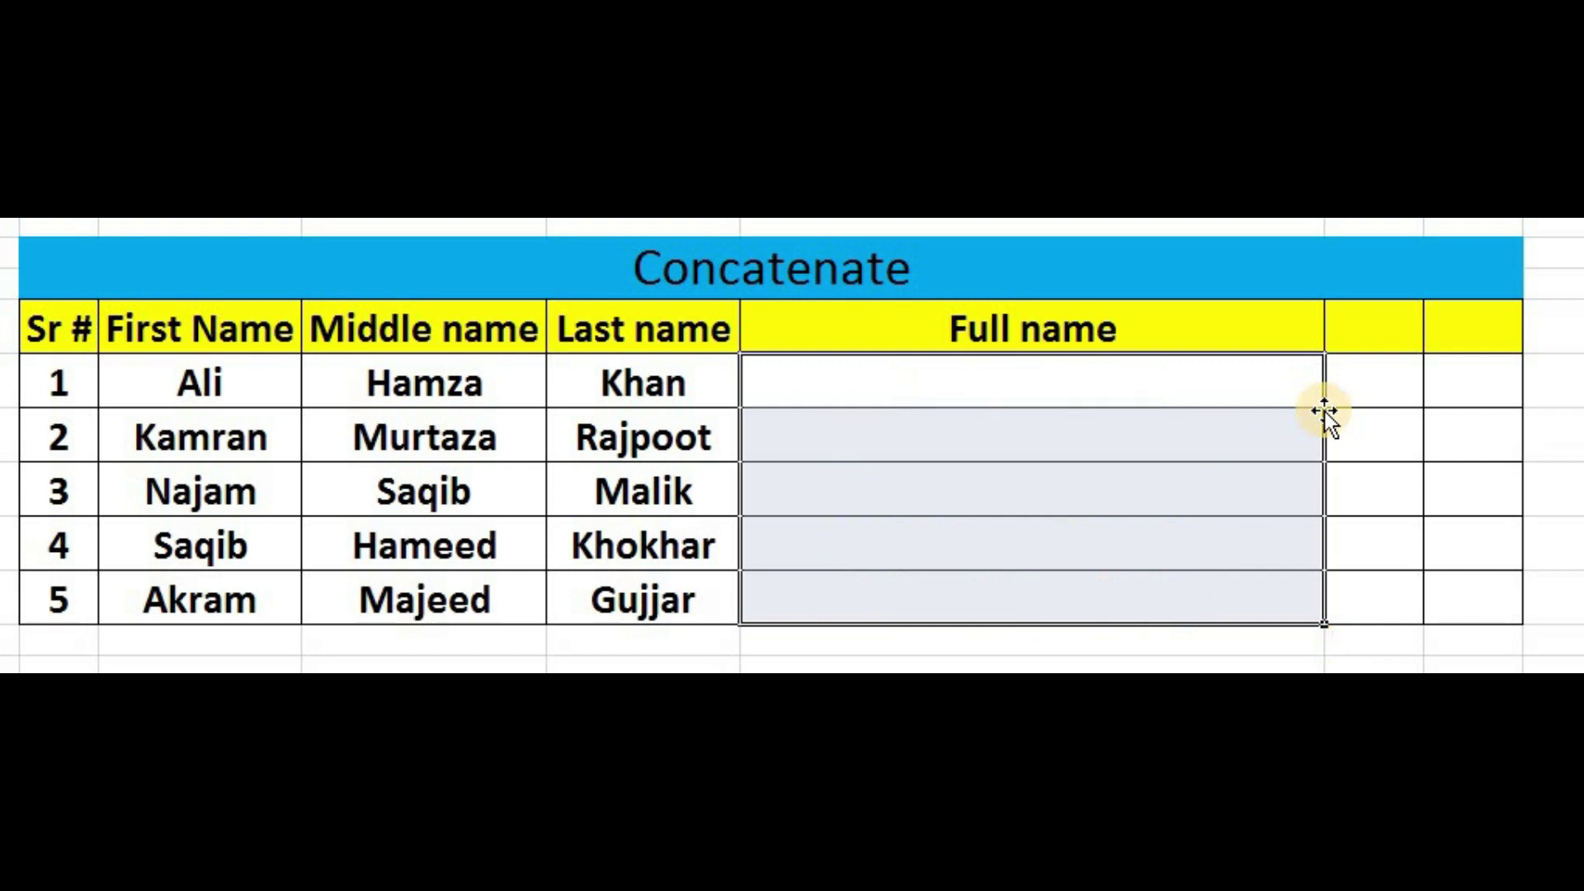
click(1245, 377)
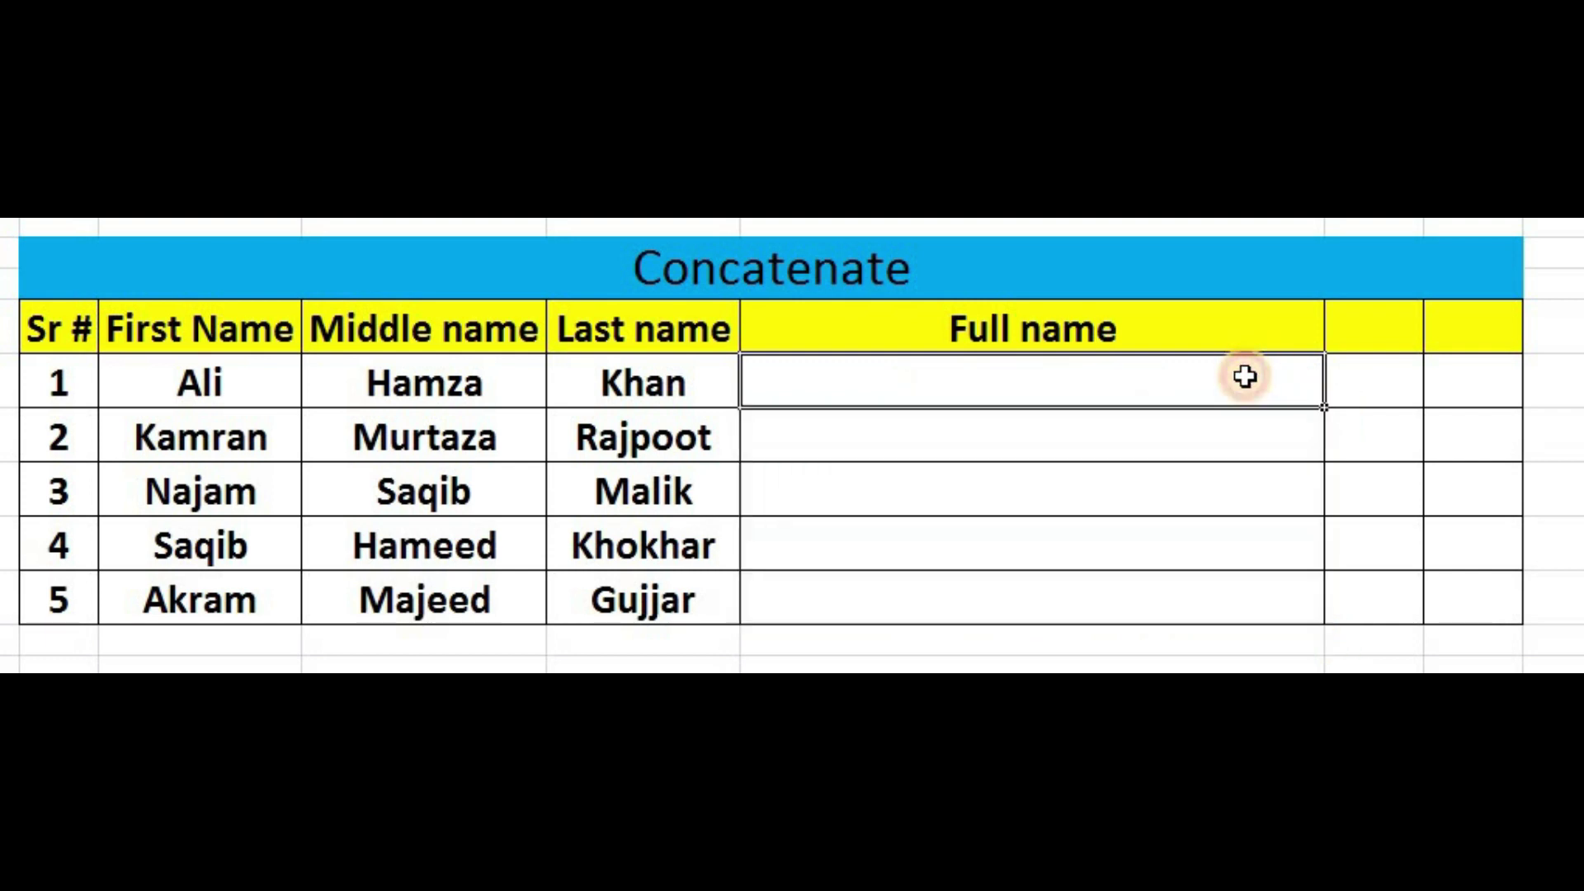
text(=conca)
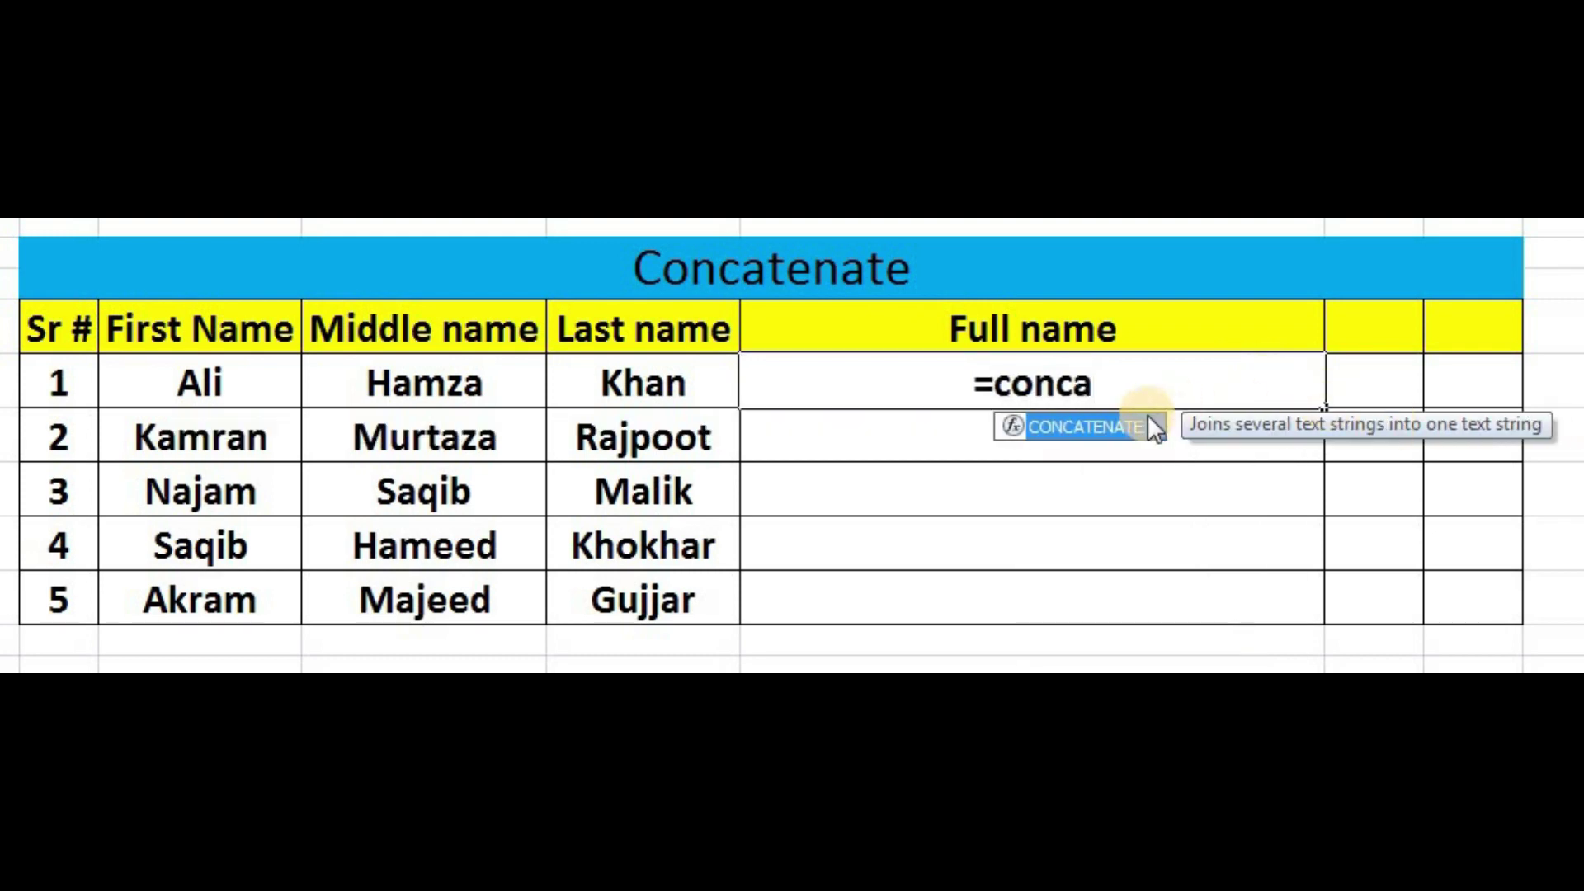
double_click(1122, 419)
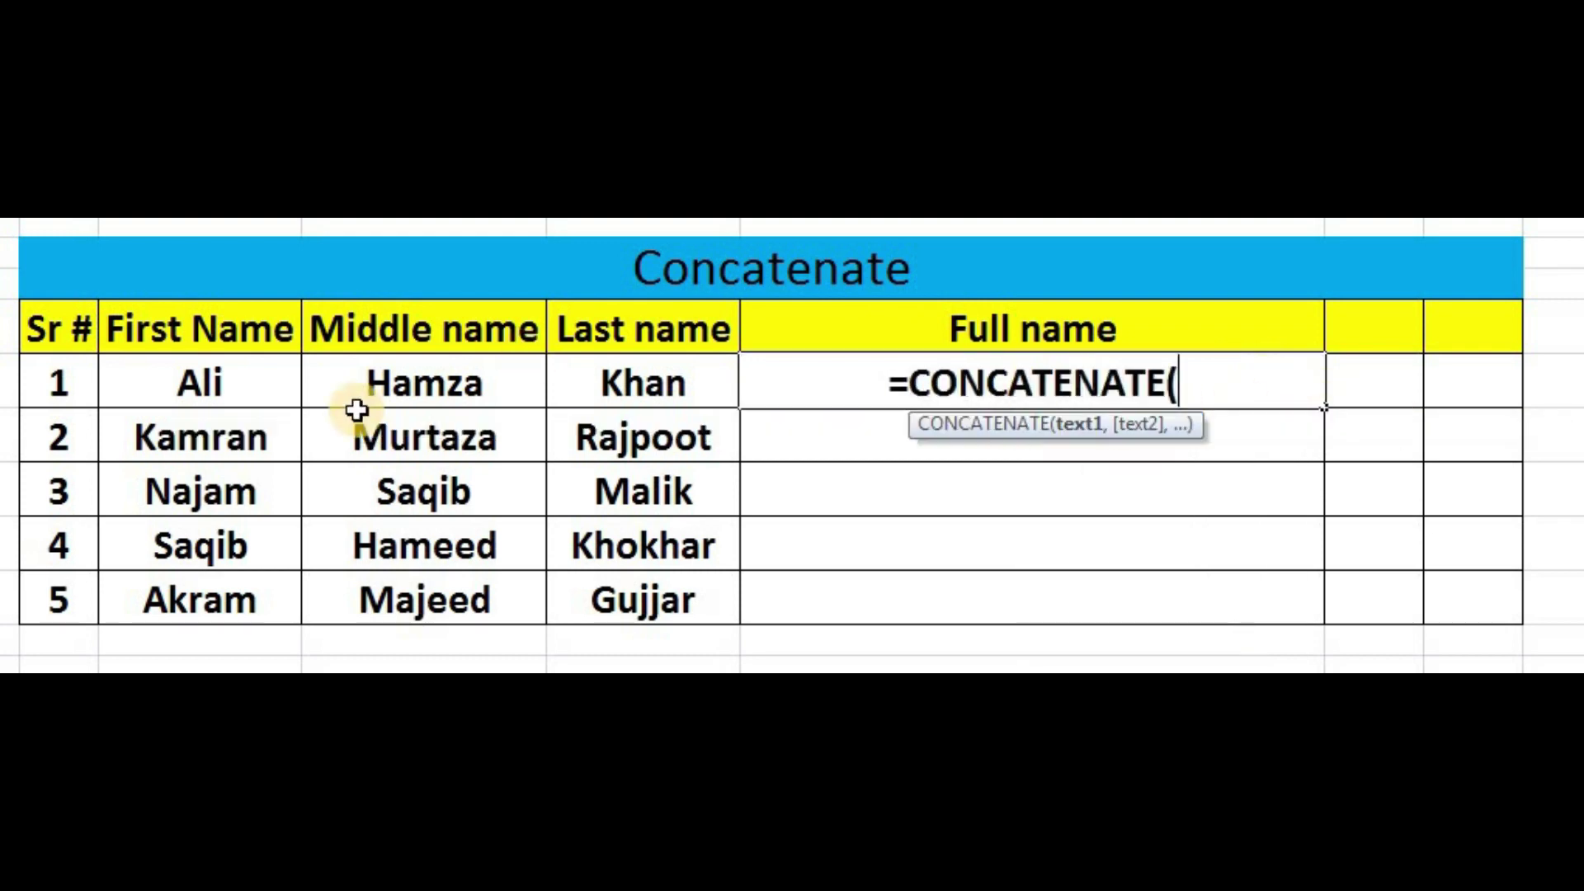
click(224, 382)
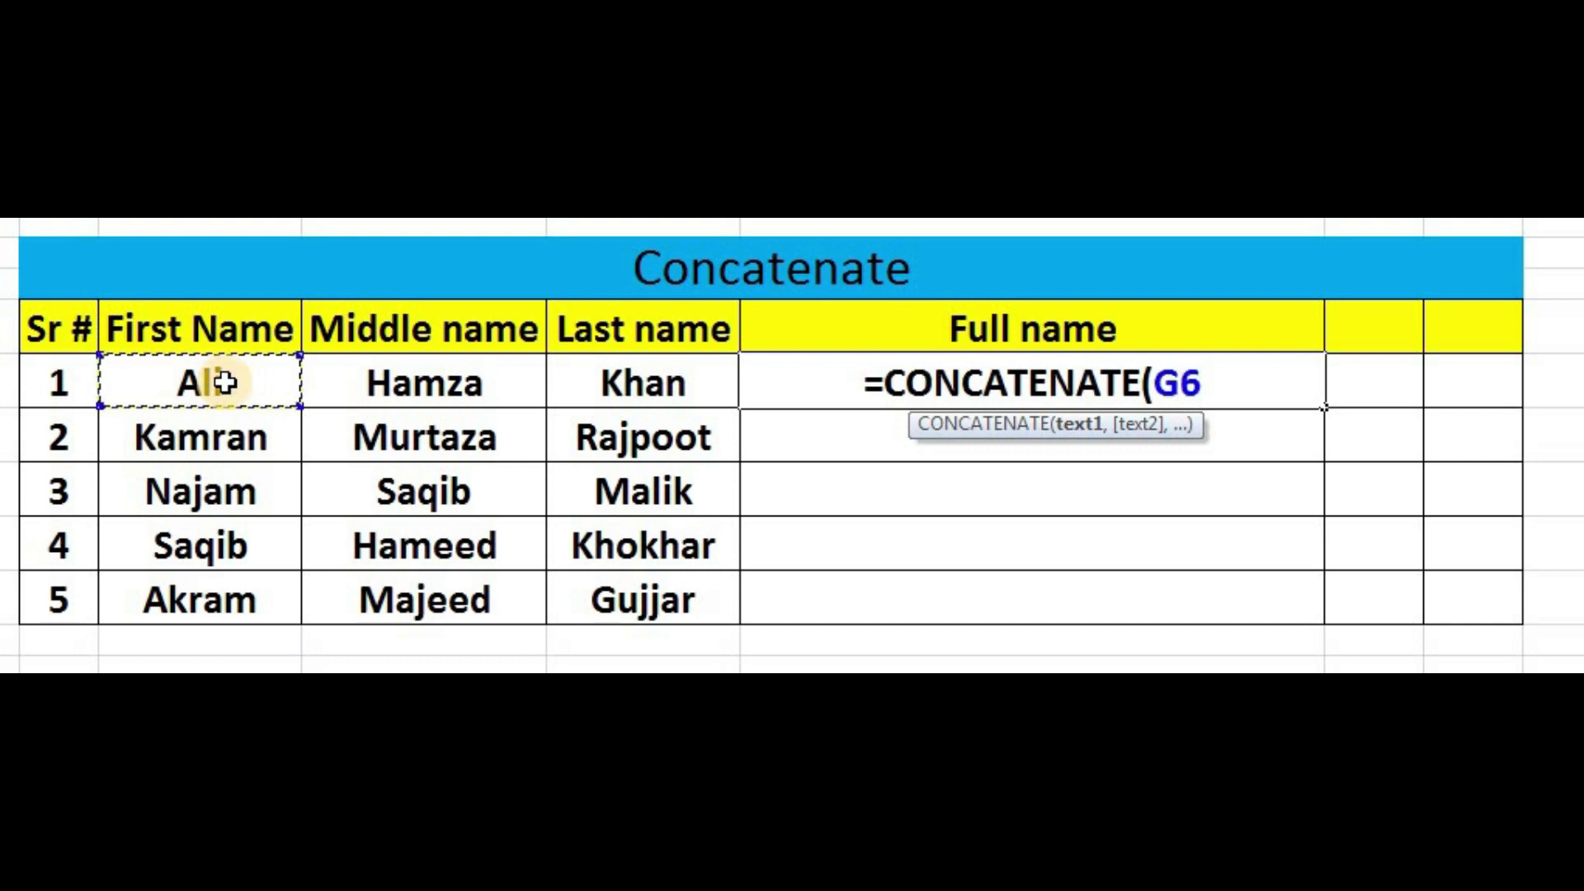
text(,)
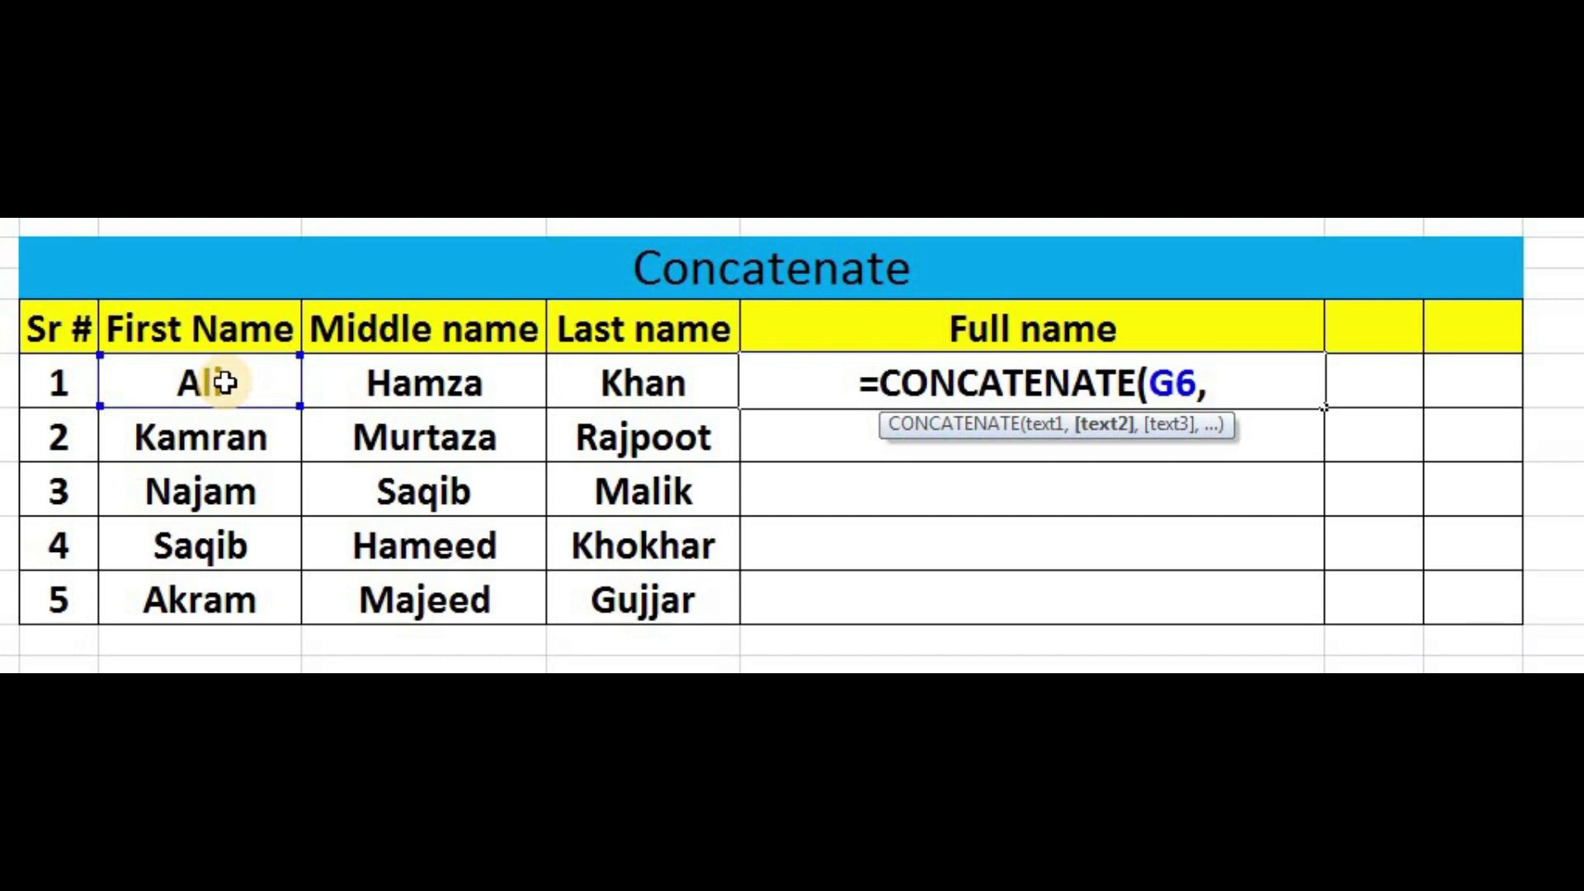
text(")
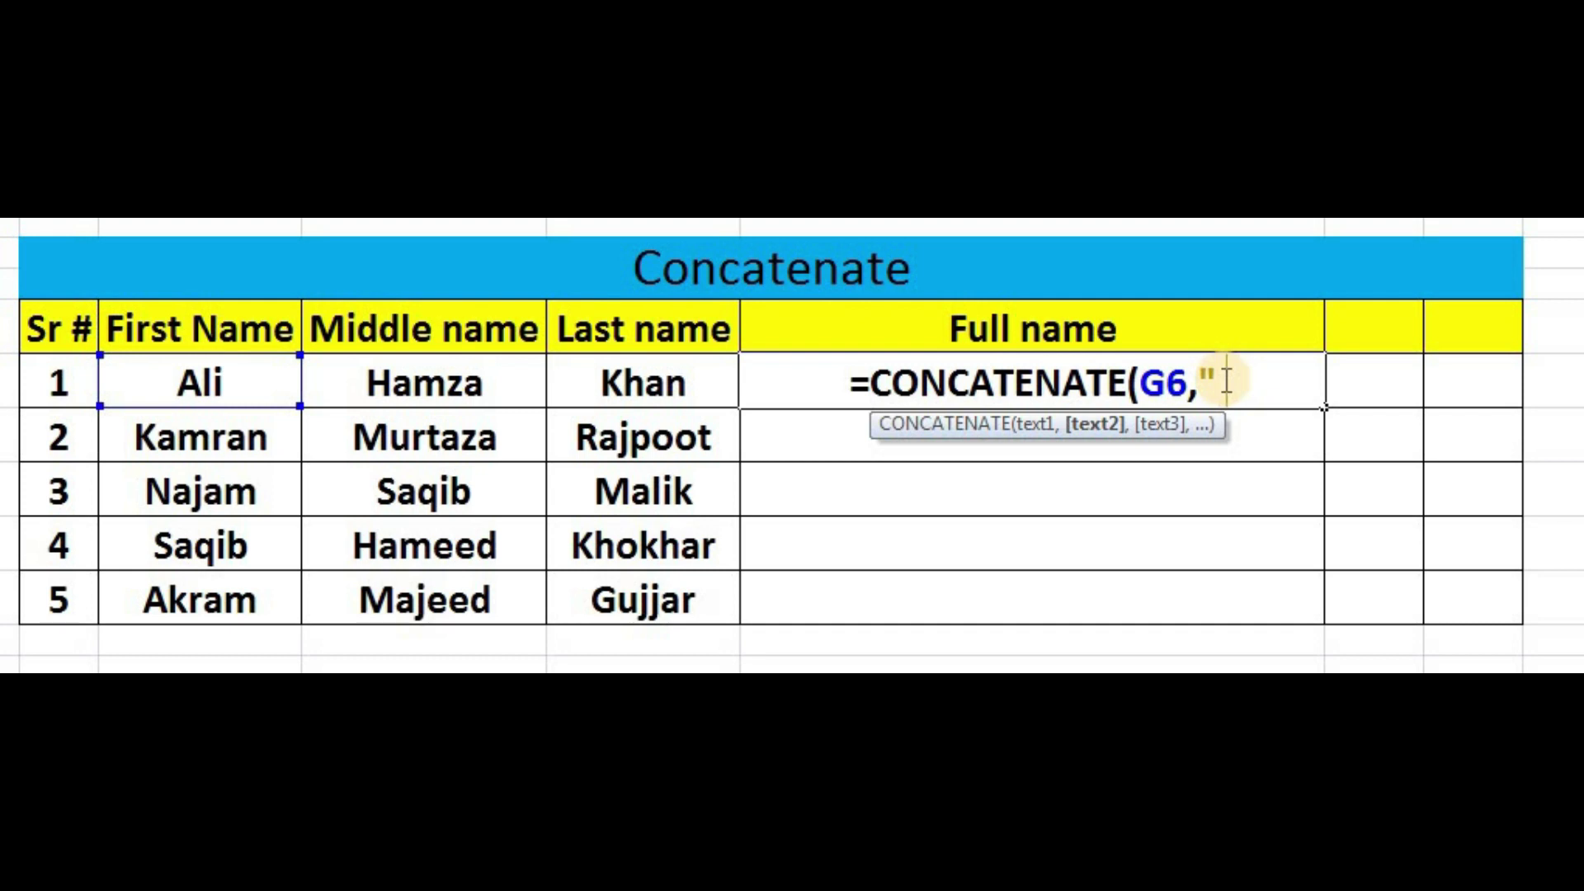
text( ")
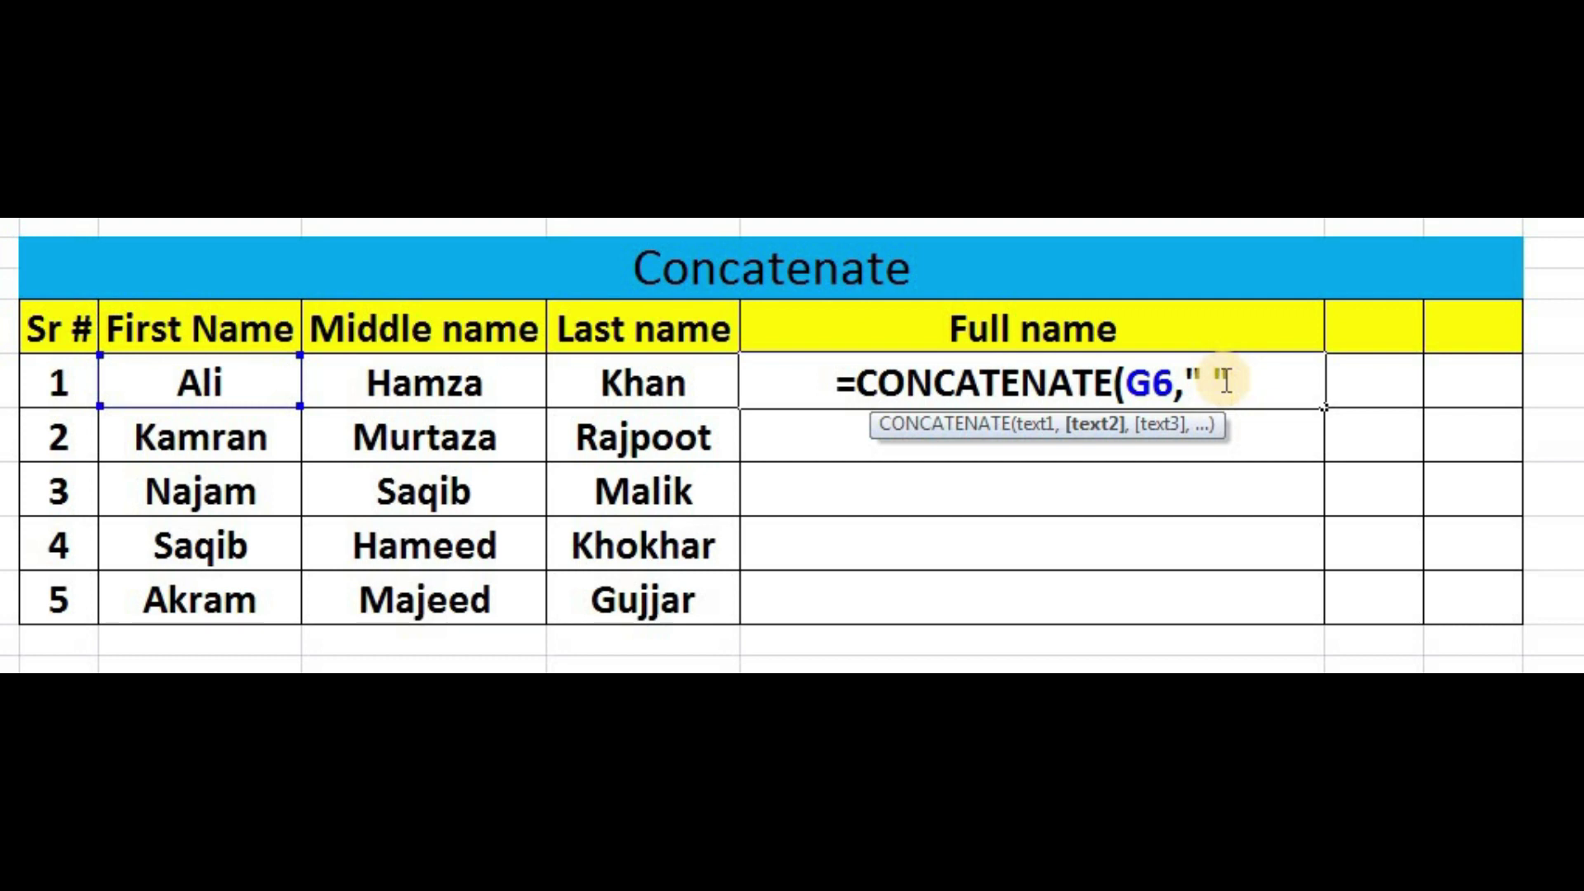
text(,)
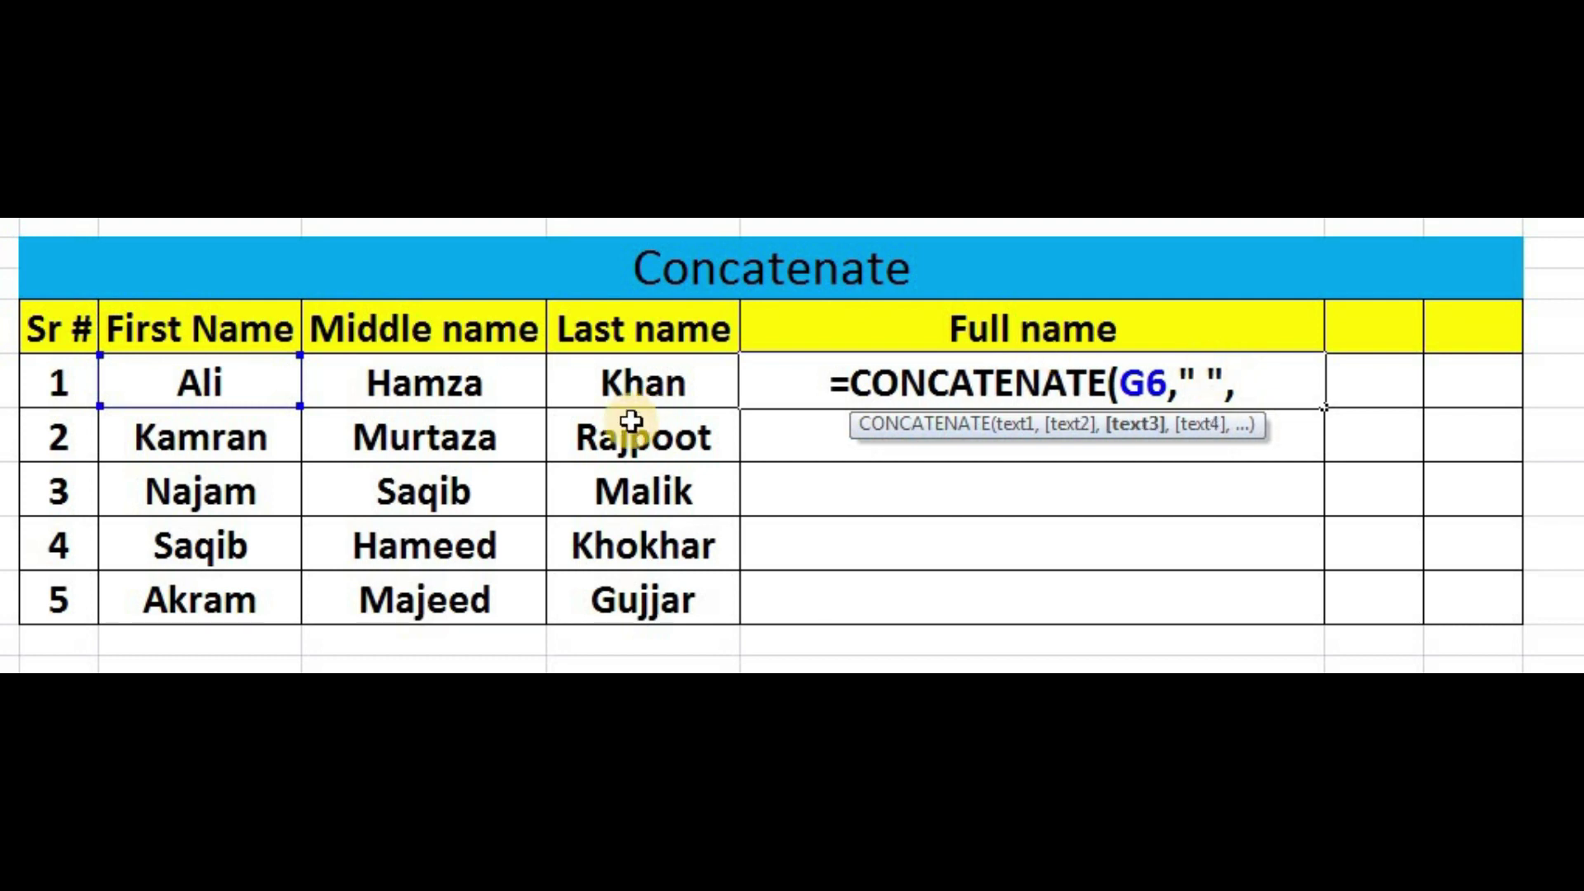
click(397, 379)
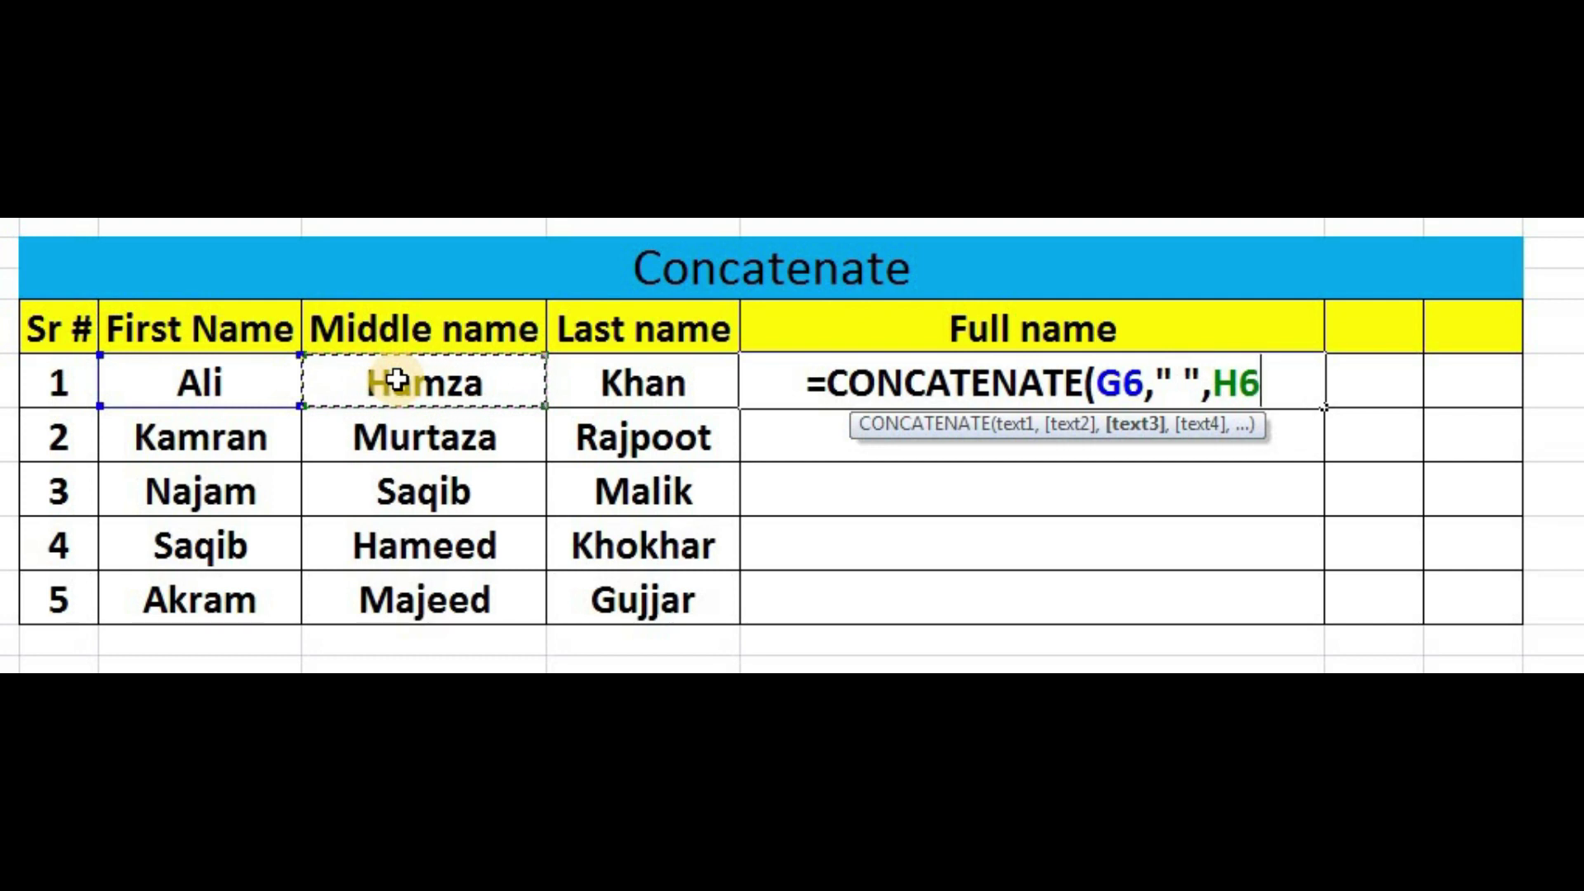
text(,)
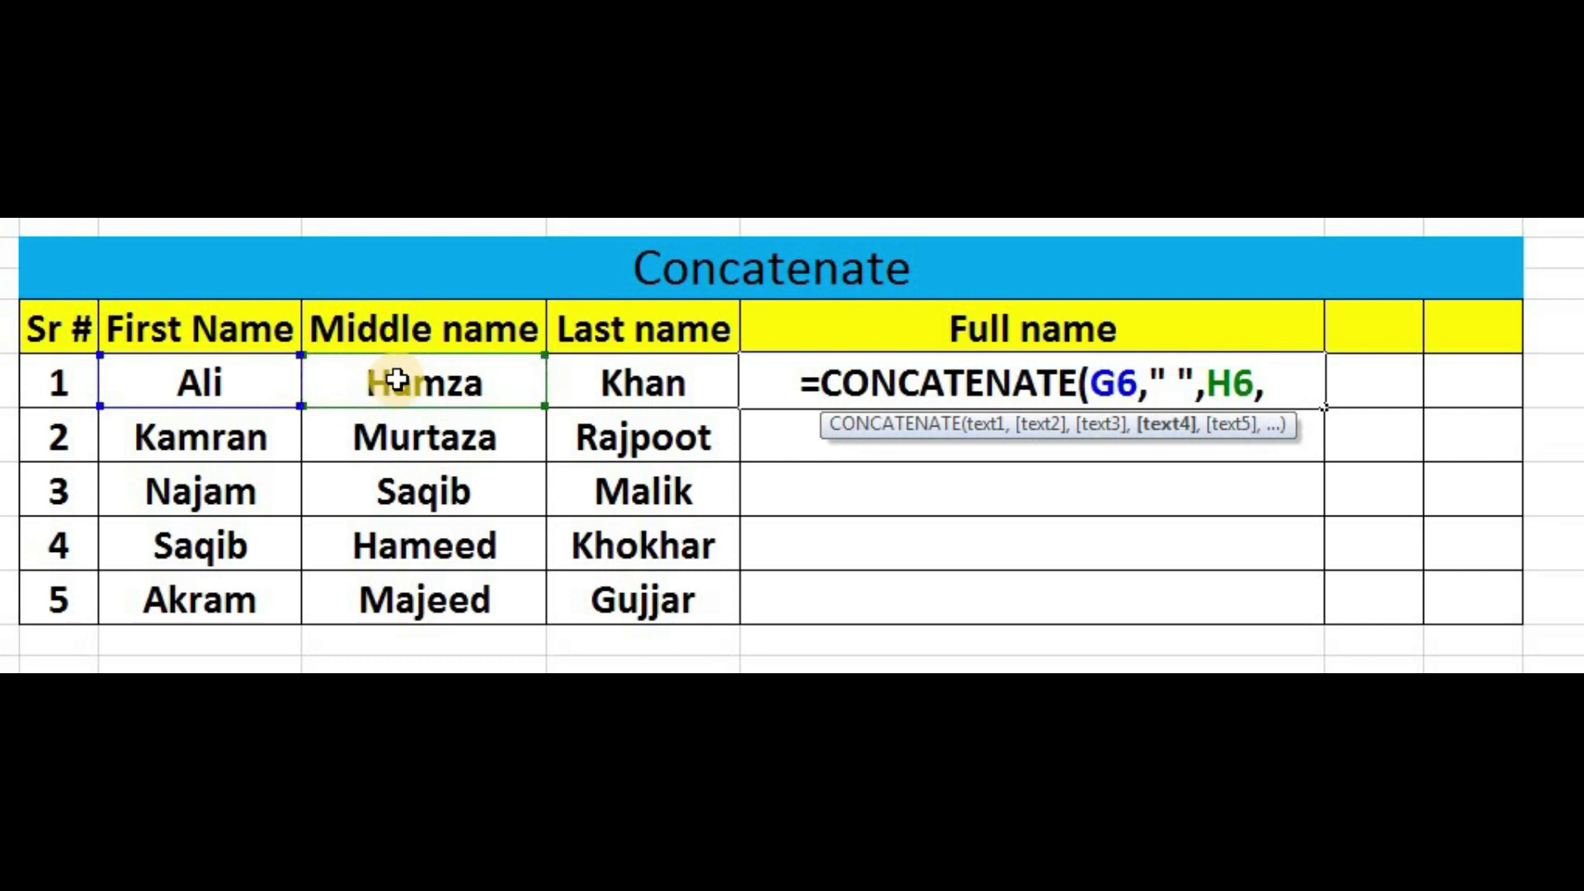
text(")
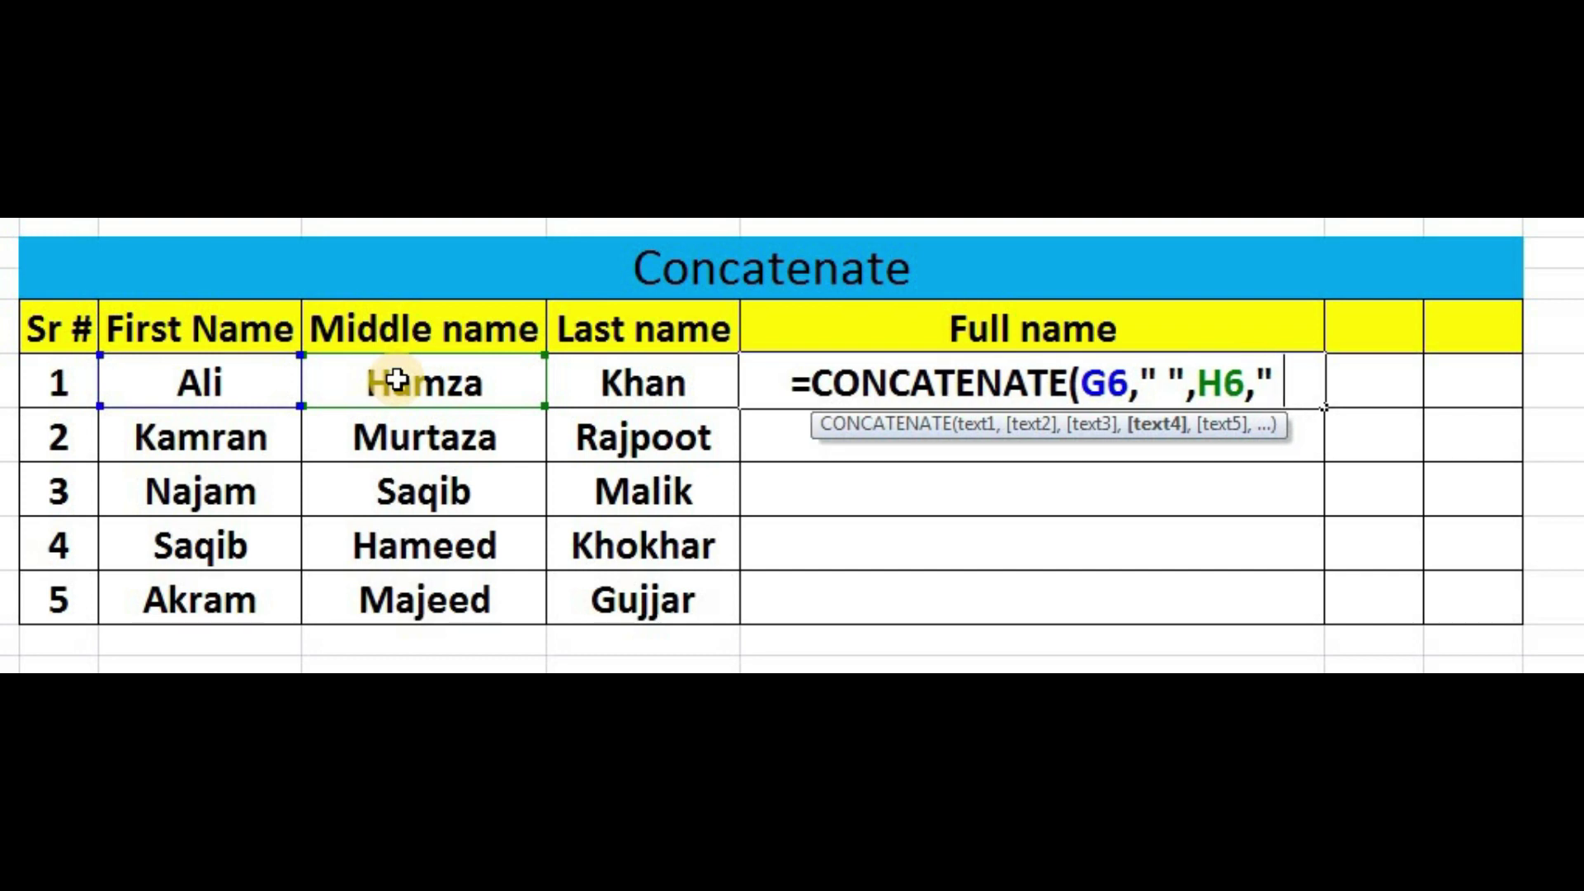
text( ")
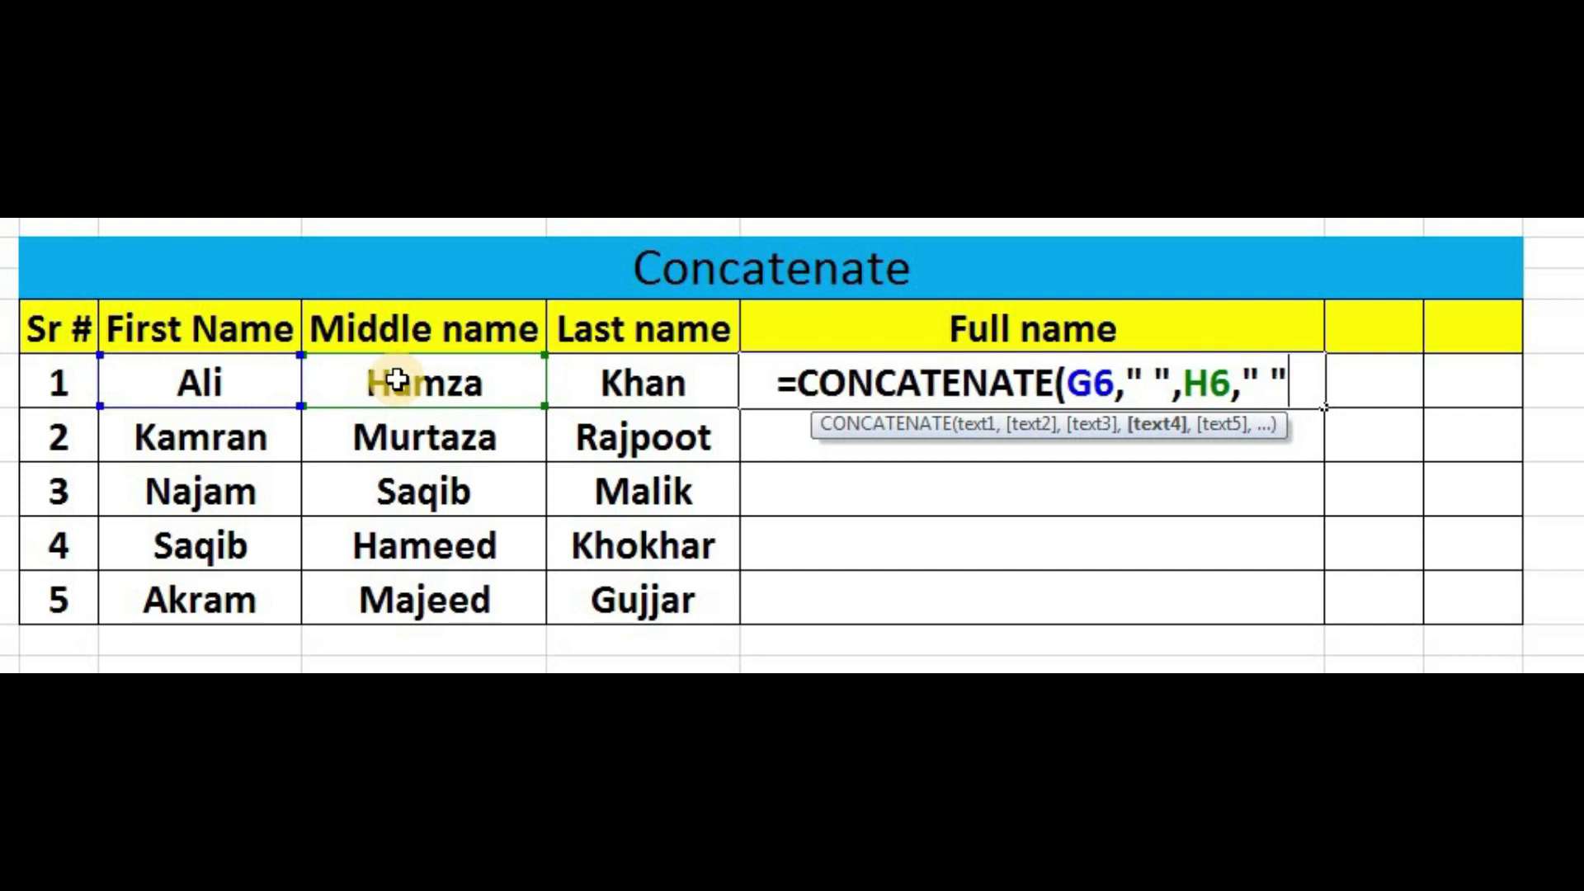
text(,)
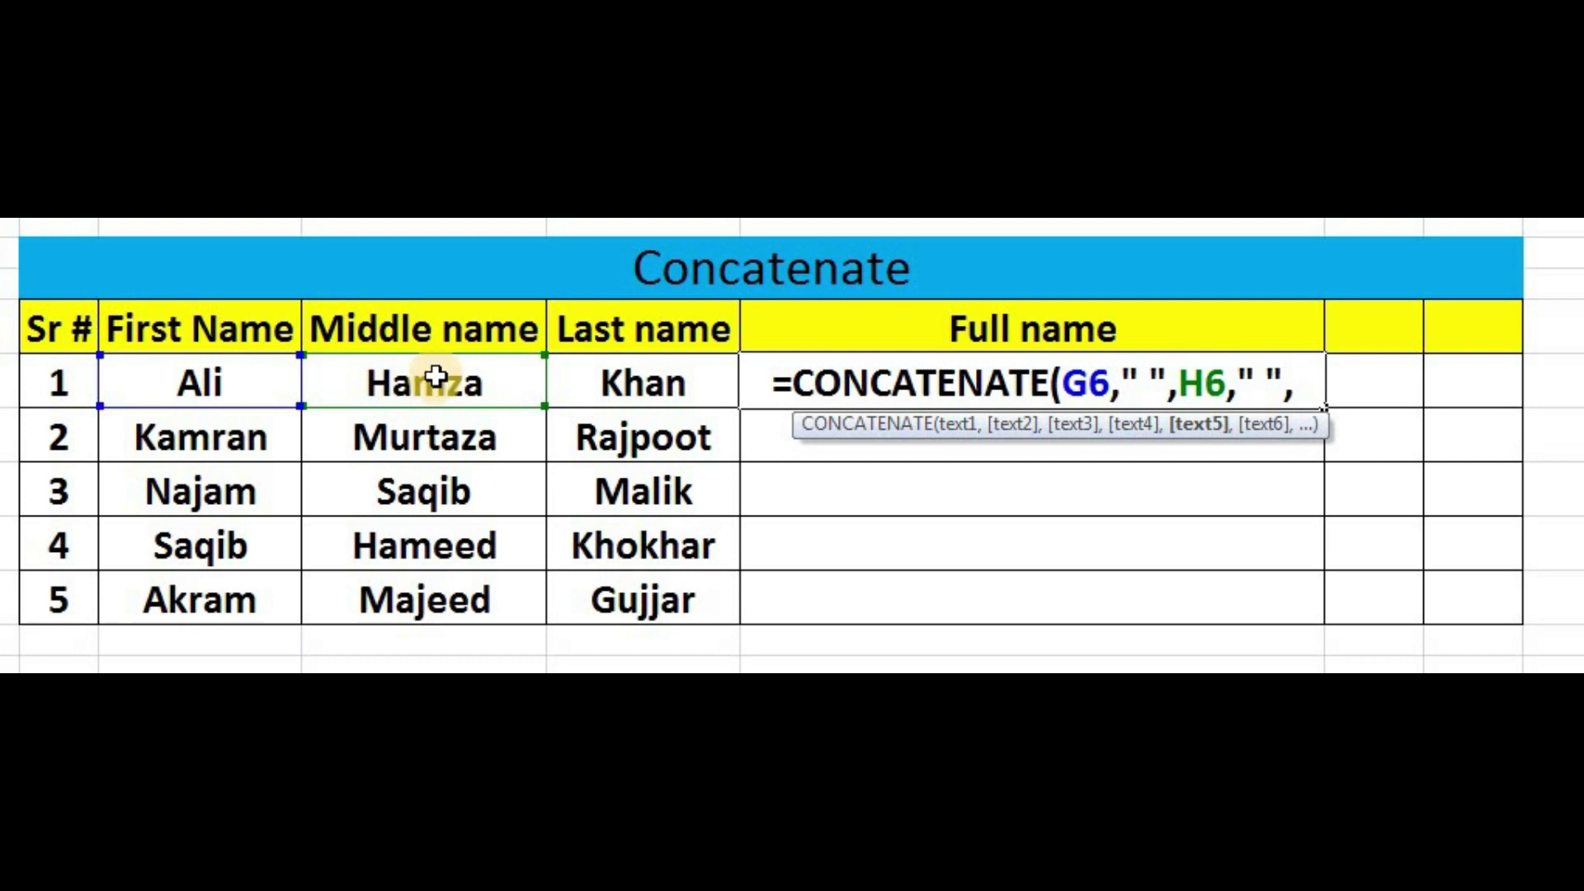
click(635, 383)
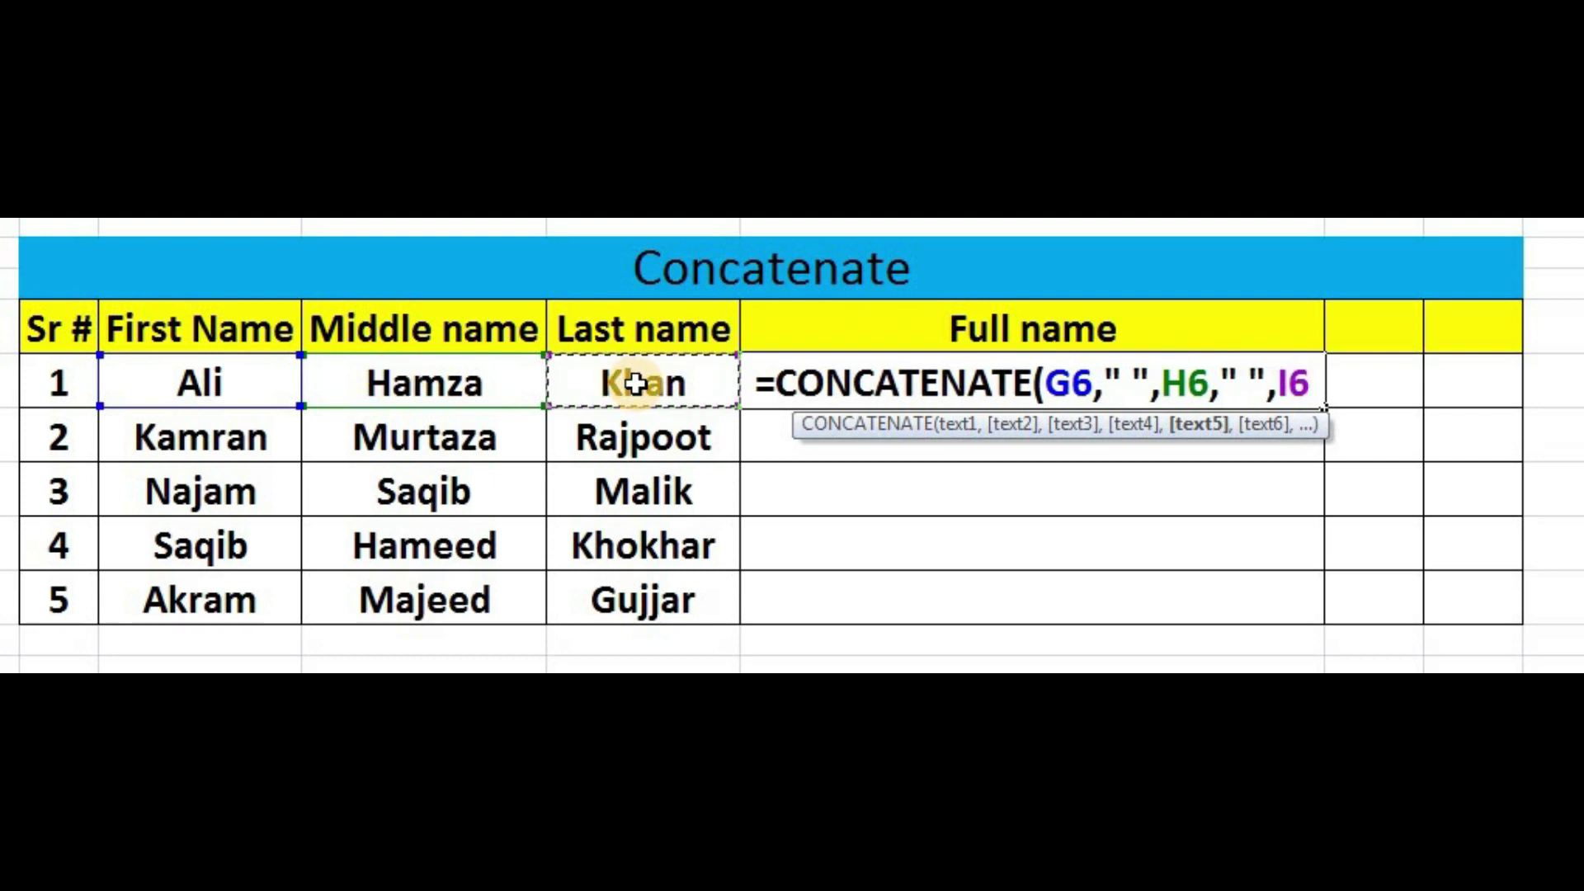
key(Return)
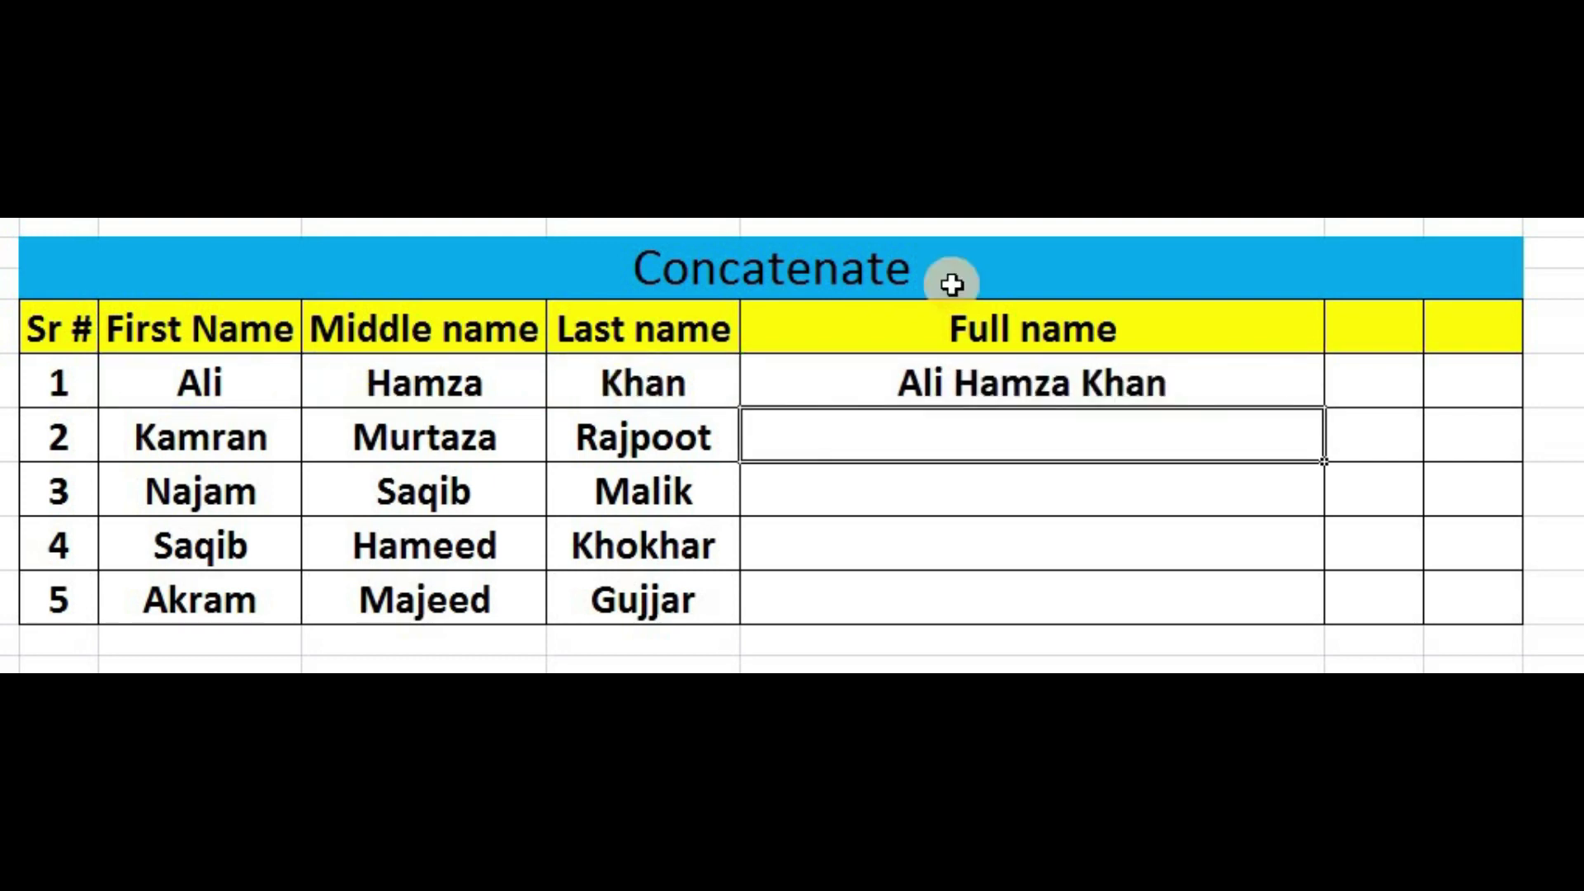
click(1257, 371)
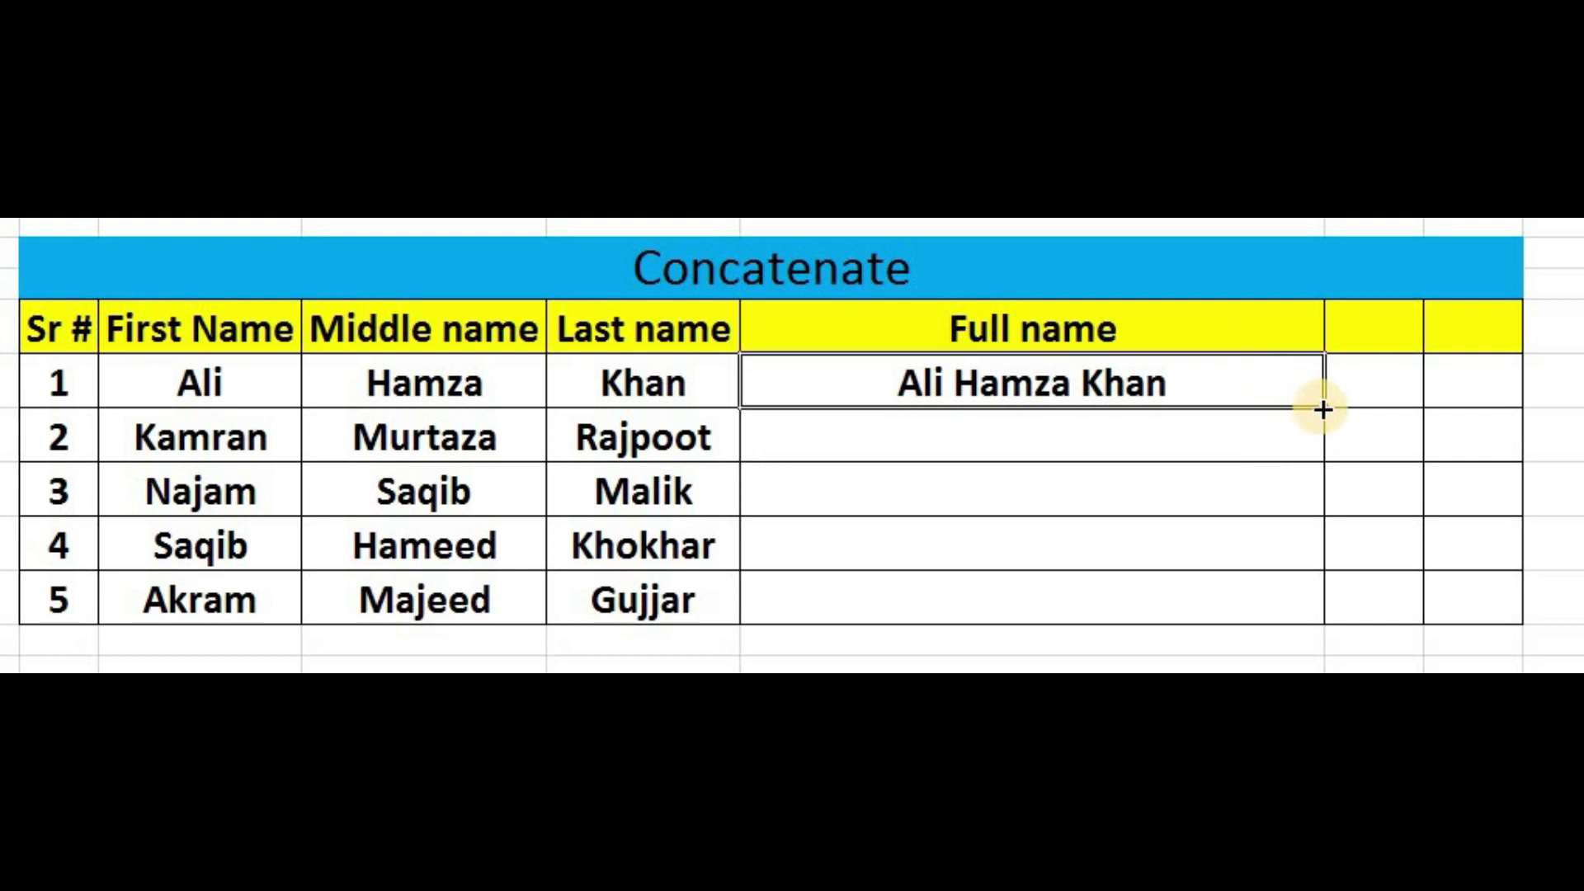
Copy the spaced full-name formula down all five rows and select the header cell beside Full name.
double_click(1321, 409)
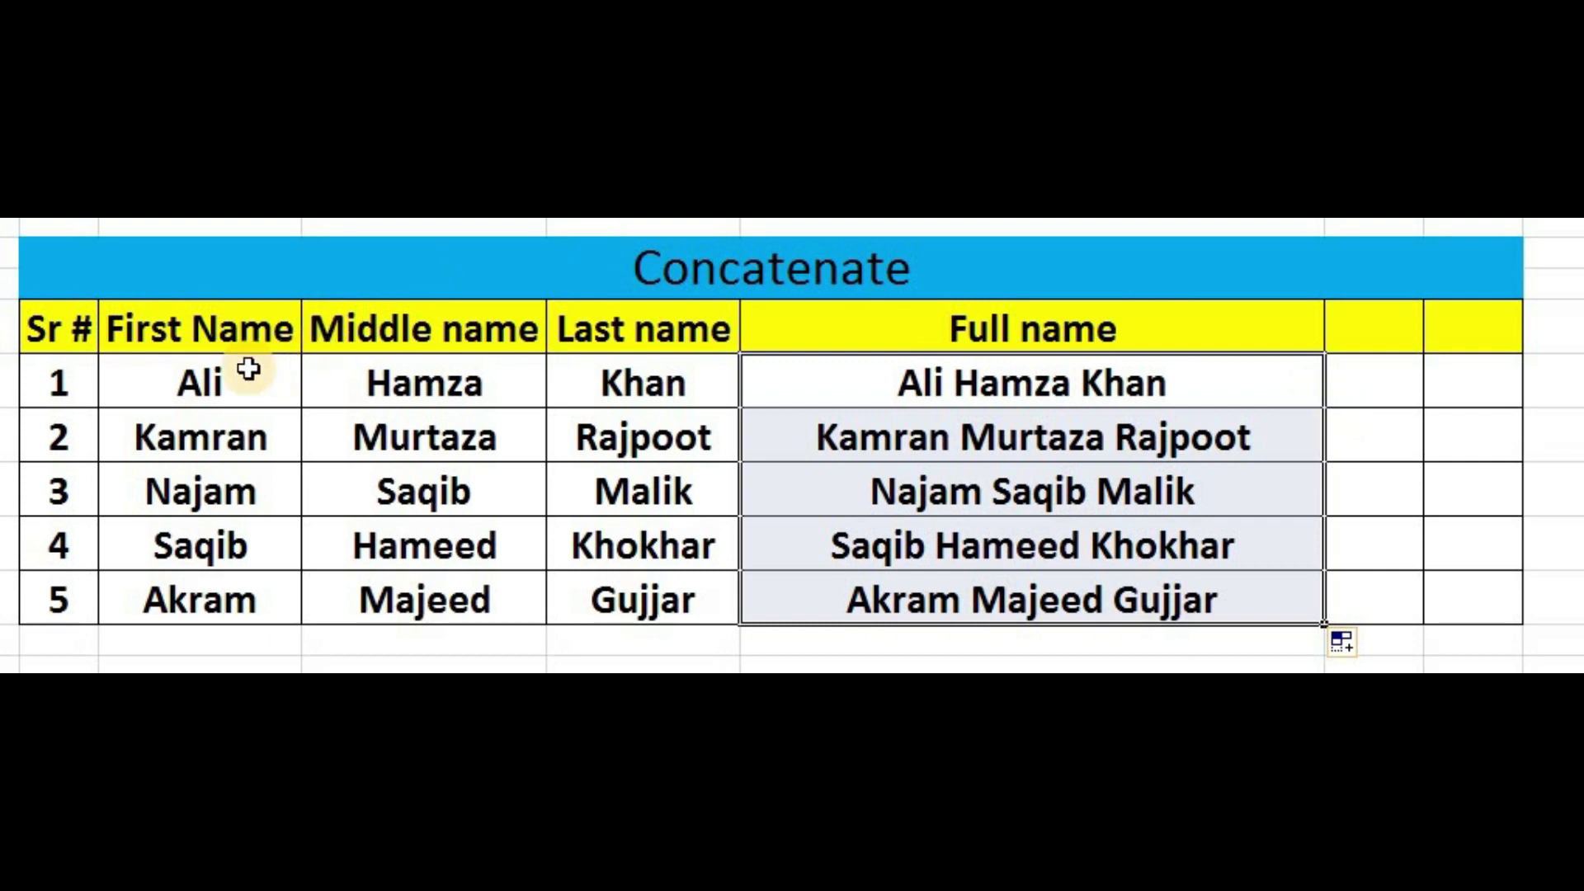
click(1384, 332)
Add the Contact heading and AutoFit its column width with Alt+H,O,I.
text(Contact)
key(Return)
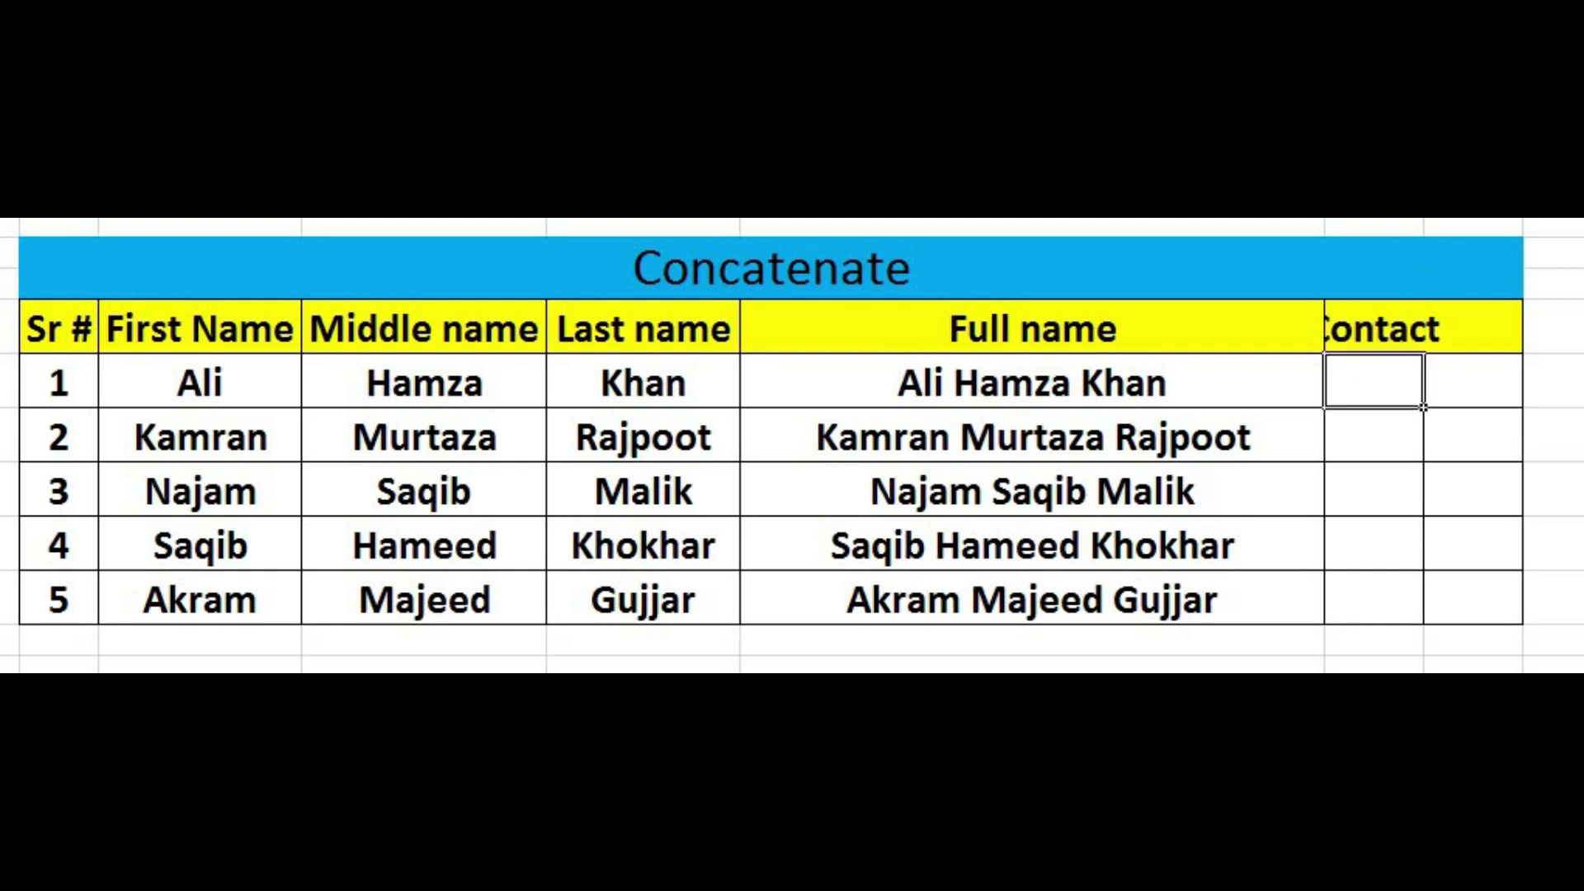
key(alt+h)
key(o)
key(i)
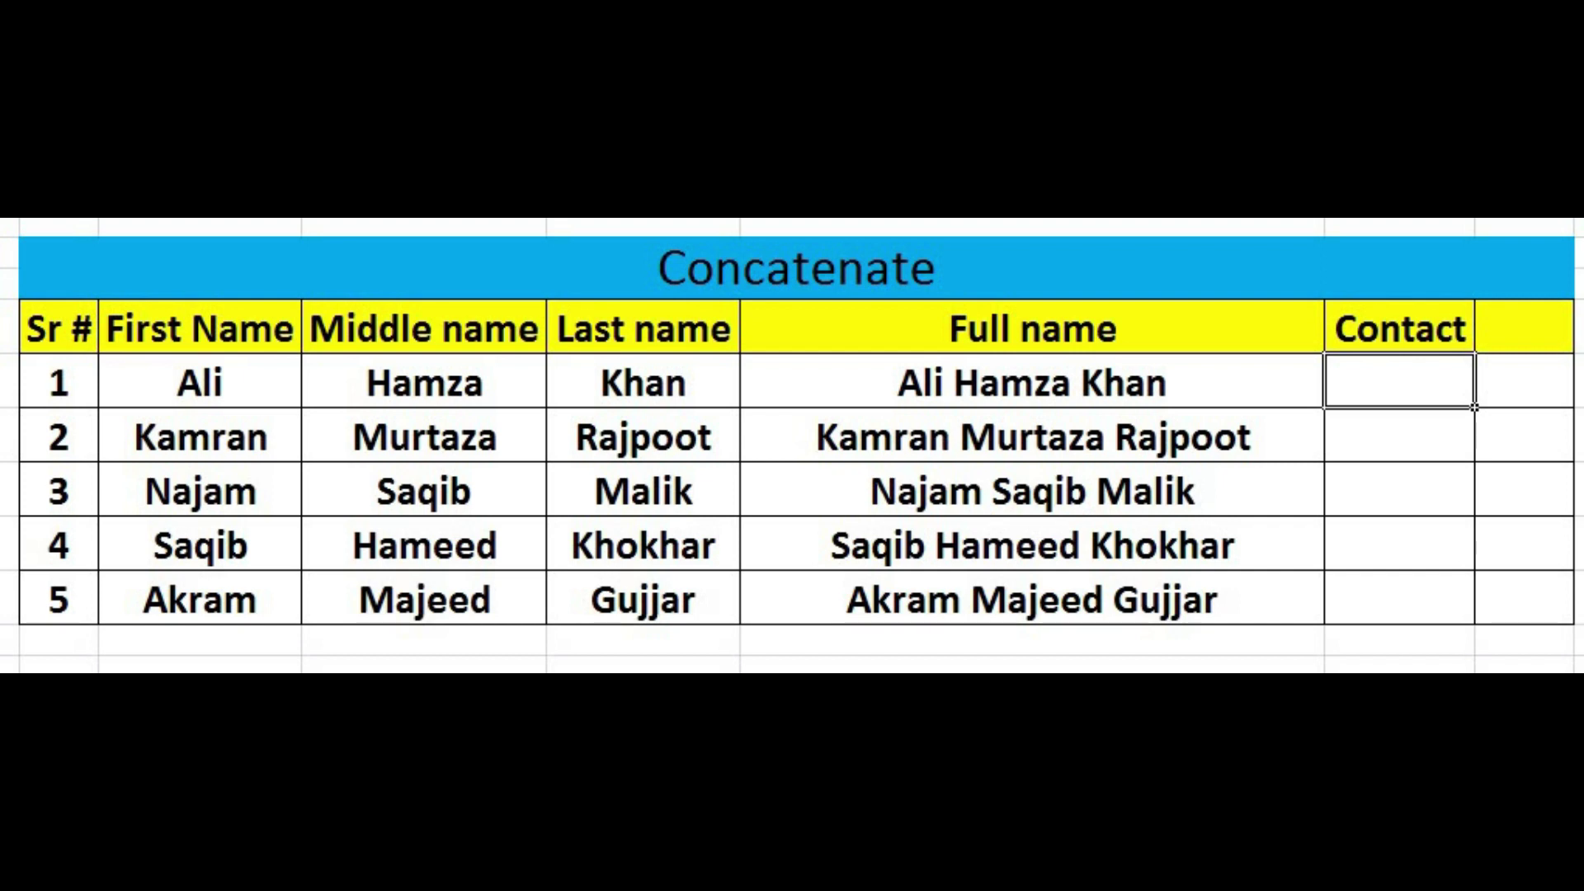
Enter the five people's phone numbers in the Contact cells, fixing an extra digit in the third.
double_click(1412, 374)
key(Return)
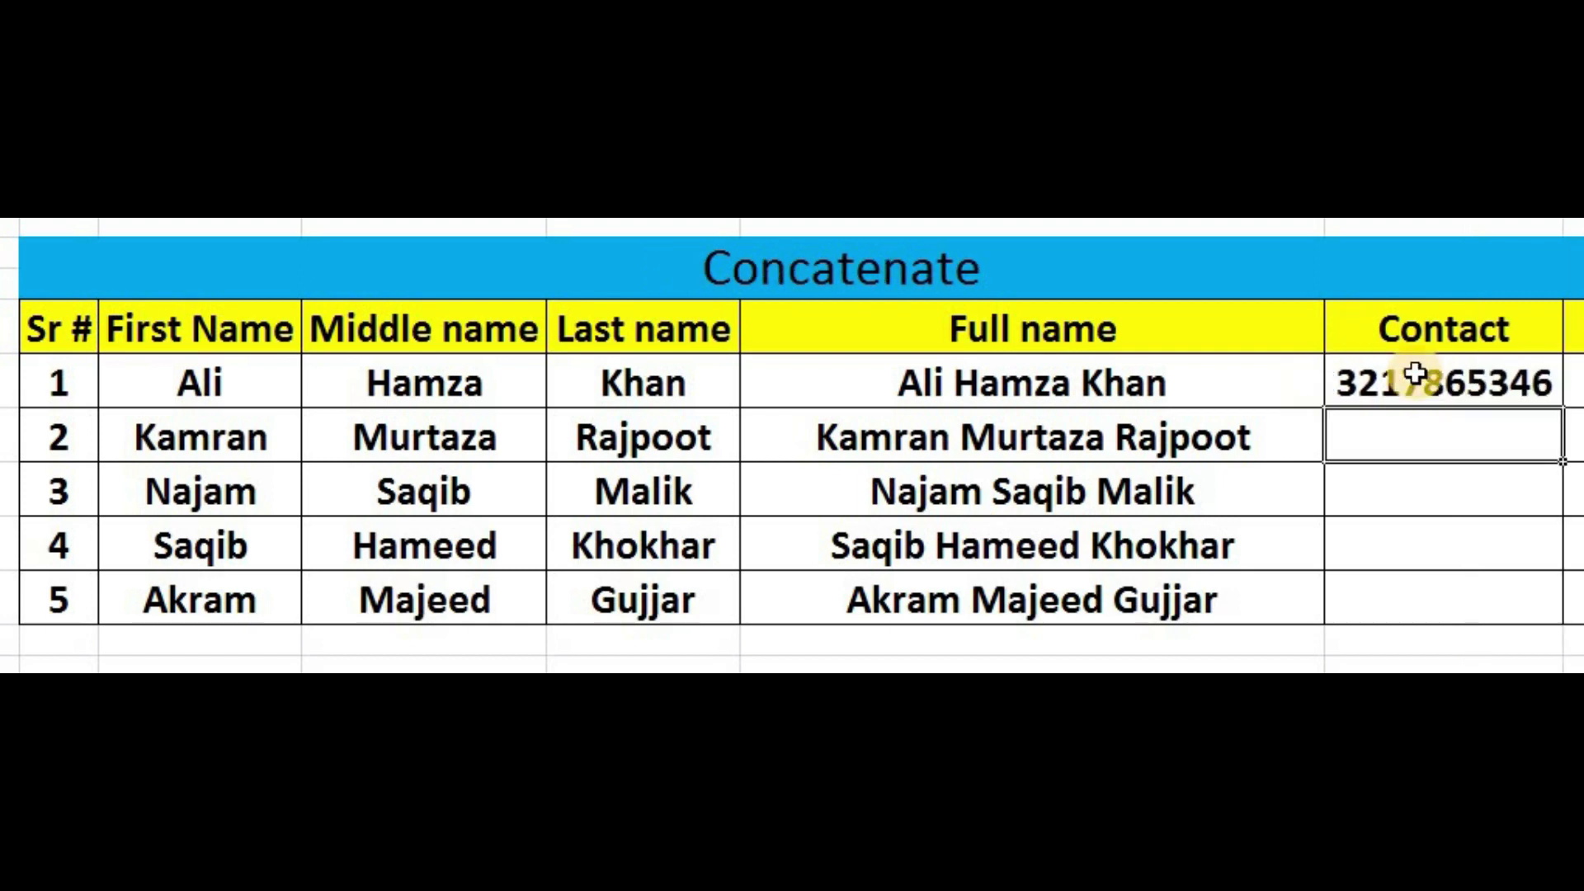
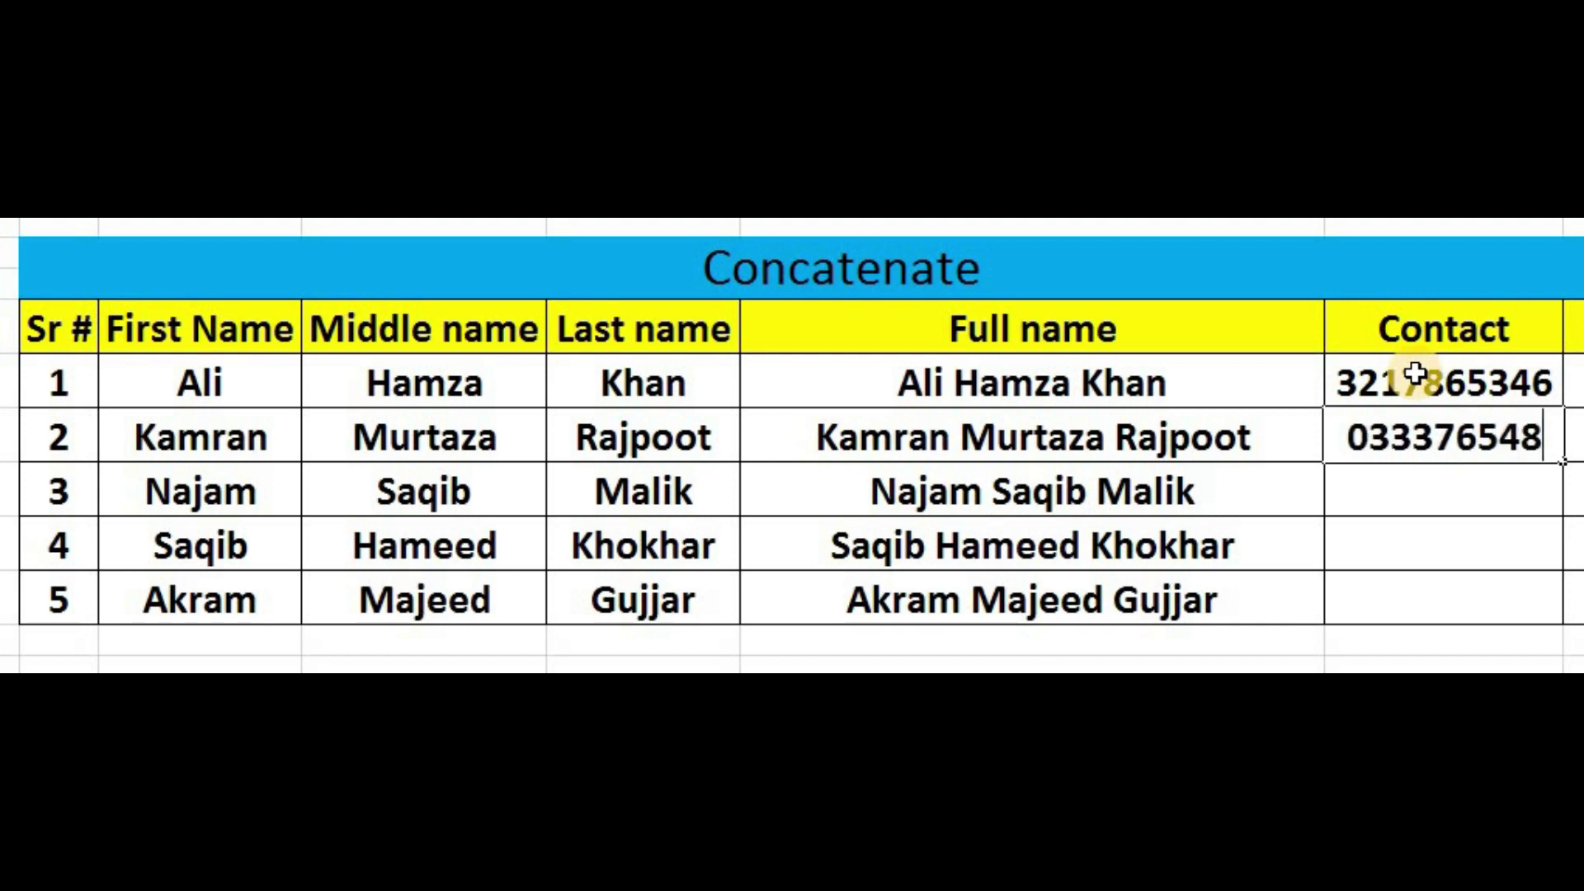
key(Return)
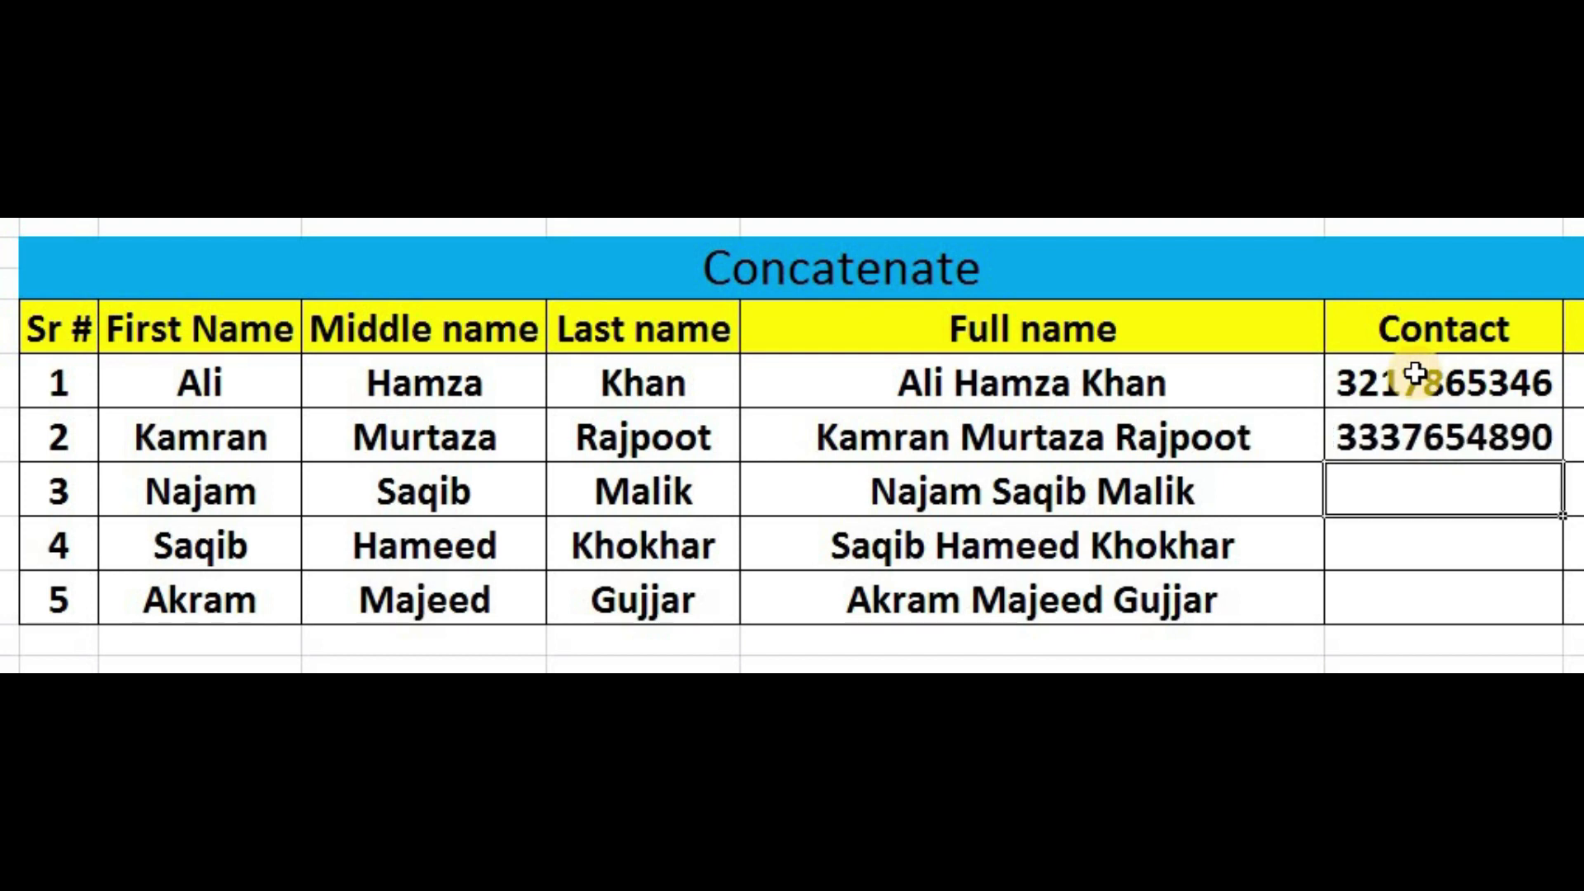
key(Return)
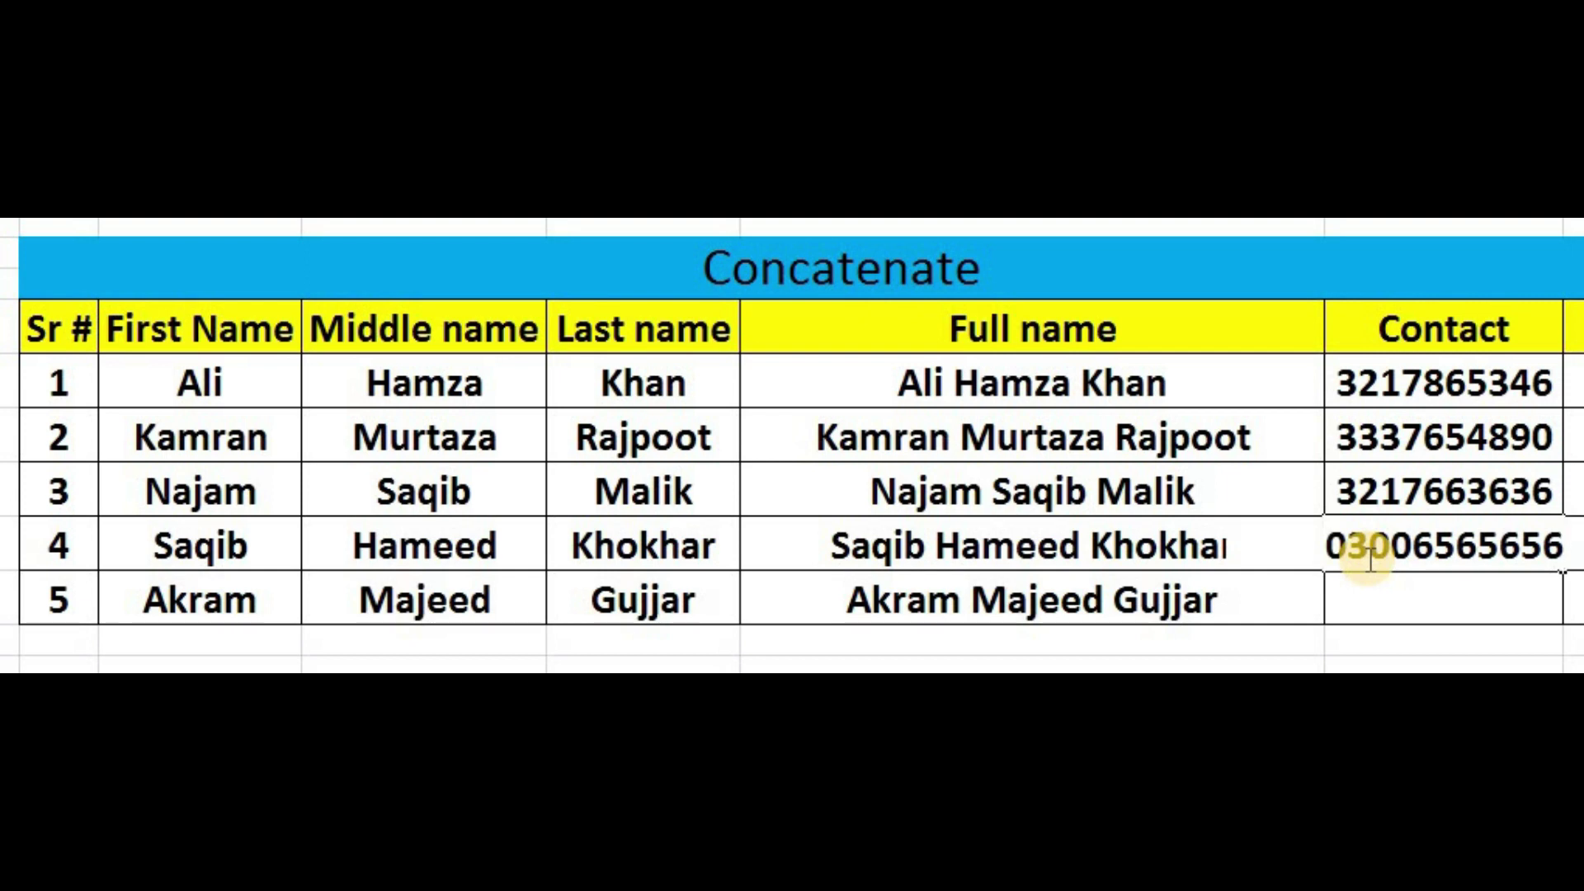
key(Return)
text(0)
text(300)
text(1234567)
key(Return)
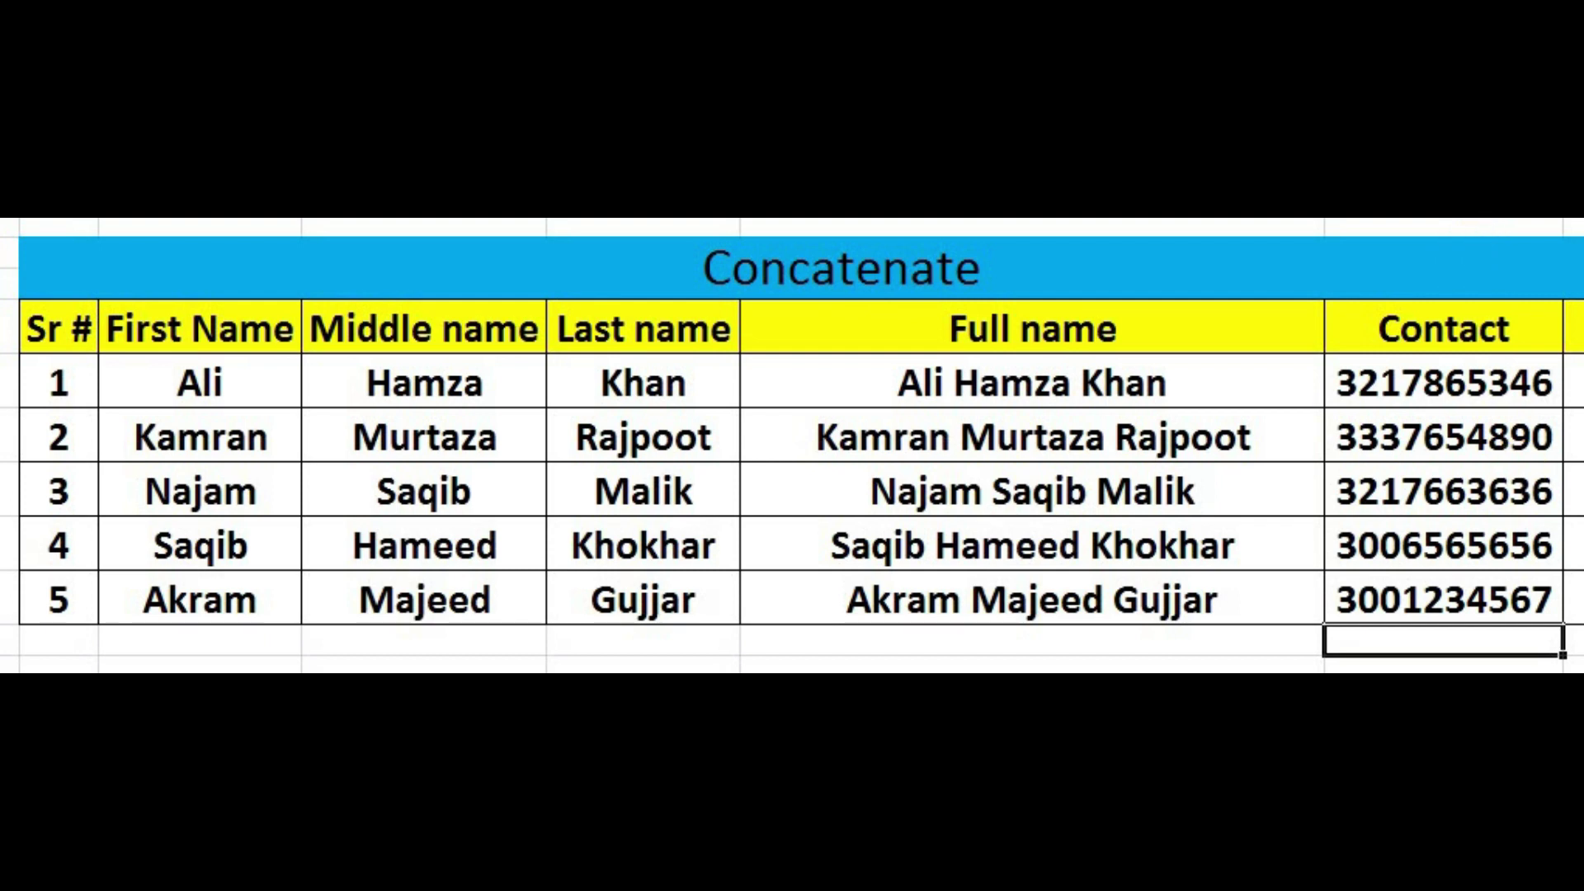
scroll(792, 445, right, 1)
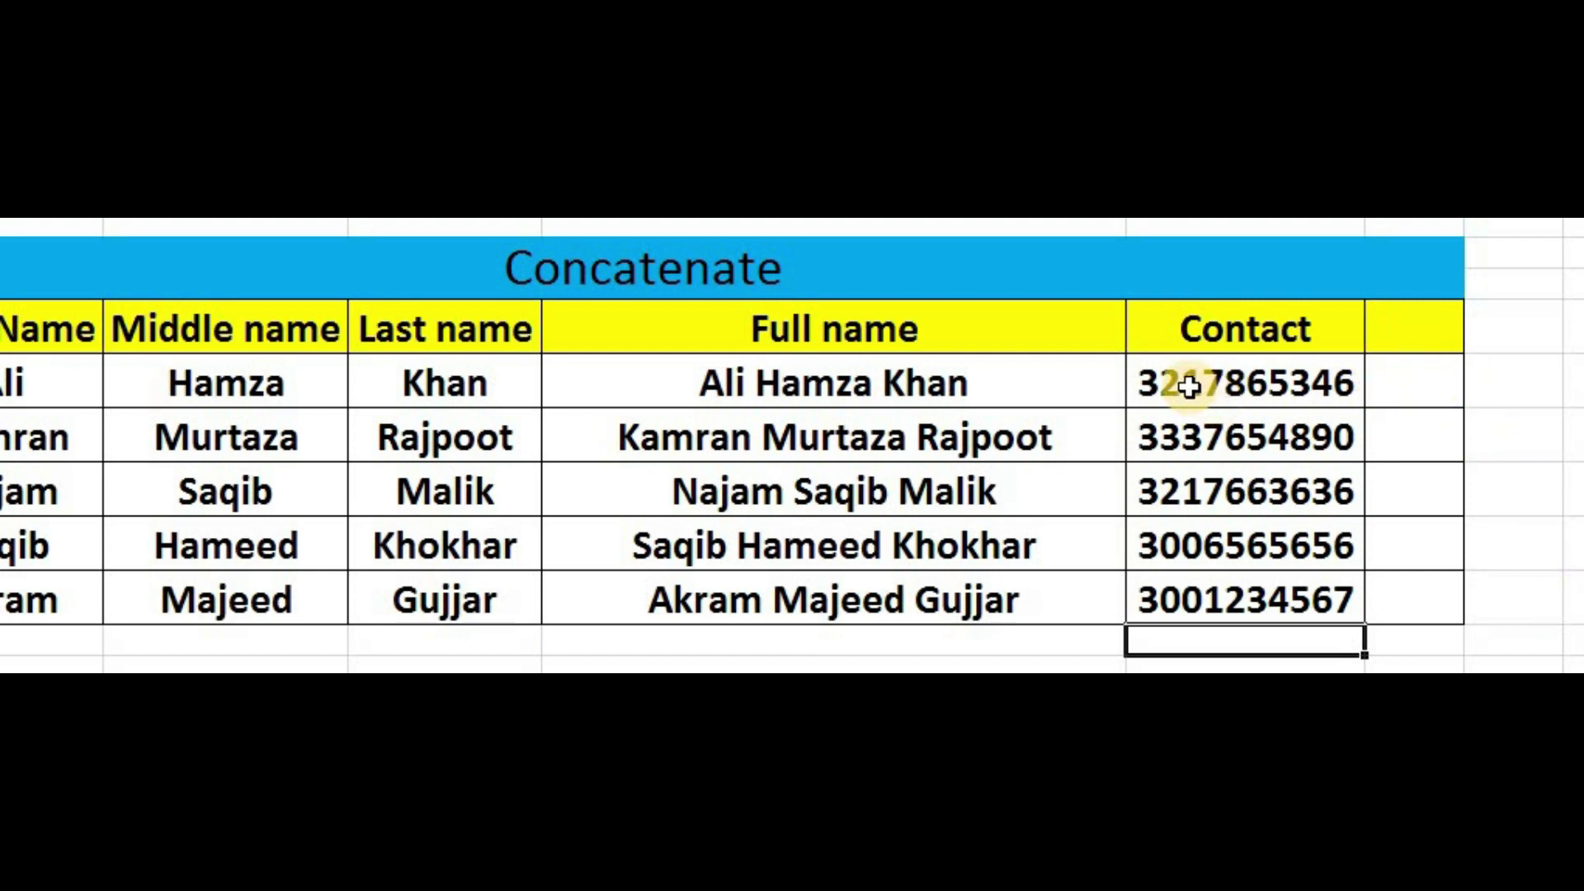
Enter =CONCATENATE(0,K6) beside the first contact, widen its column, and fill it down five rows.
click(1408, 382)
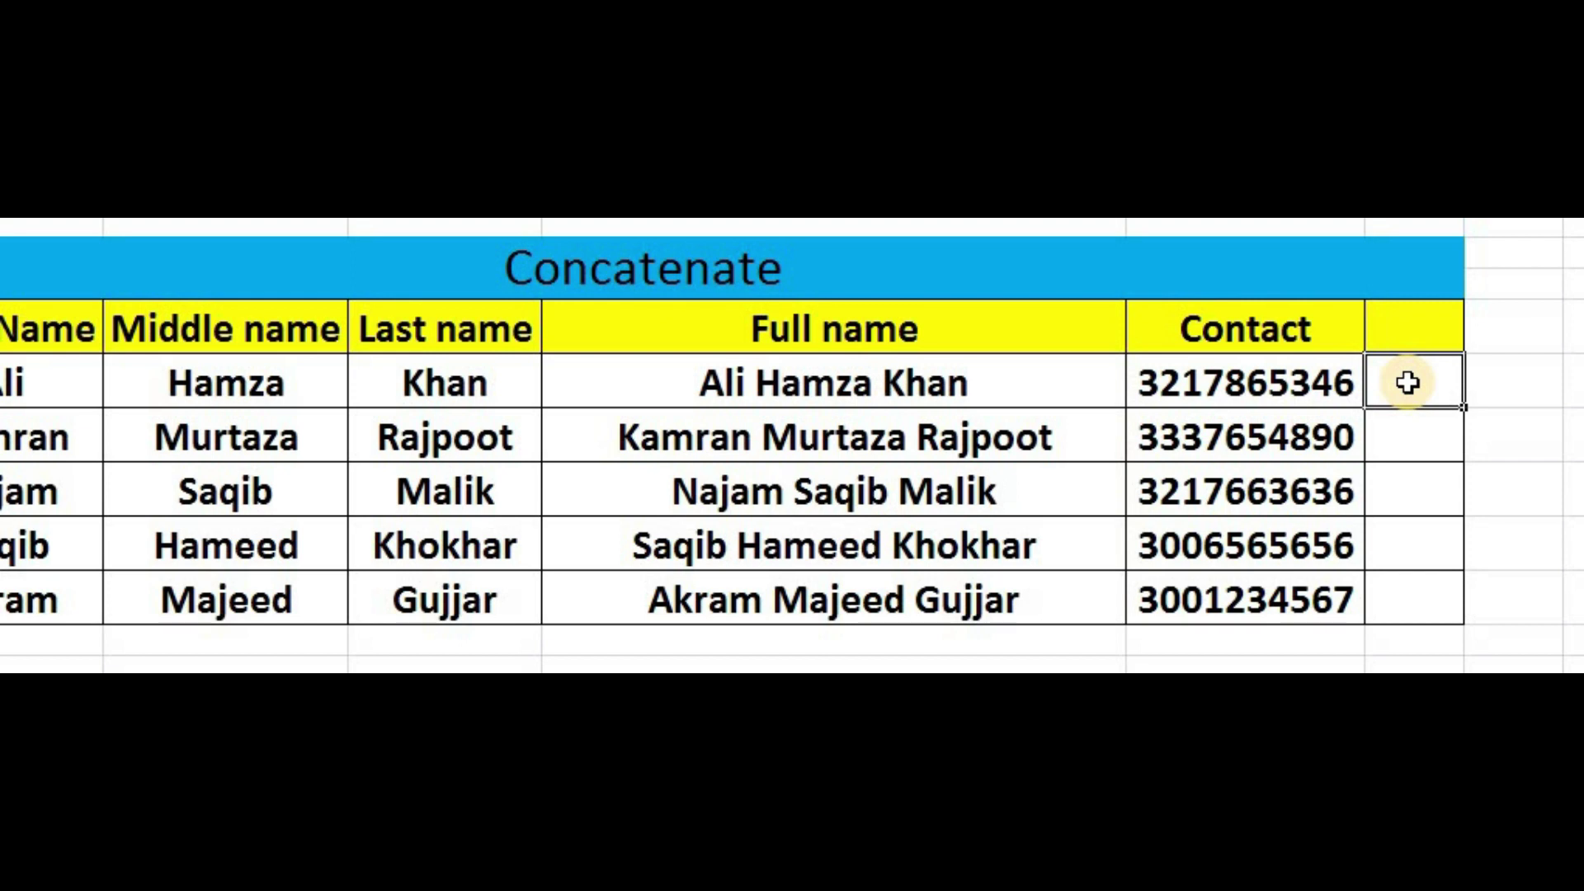
text(=conca)
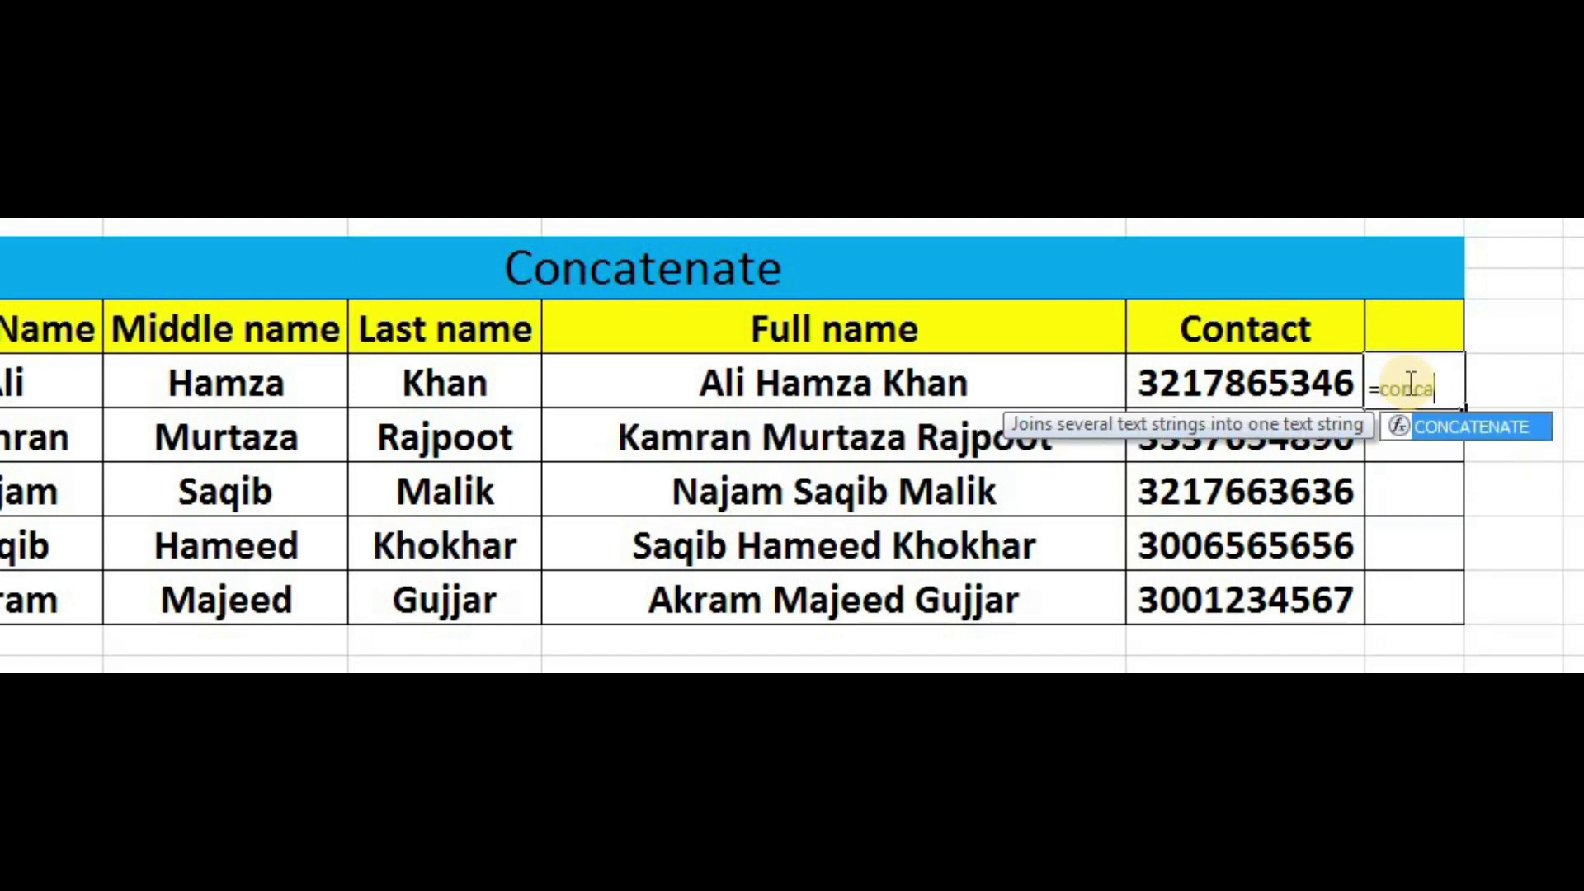
double_click(1488, 431)
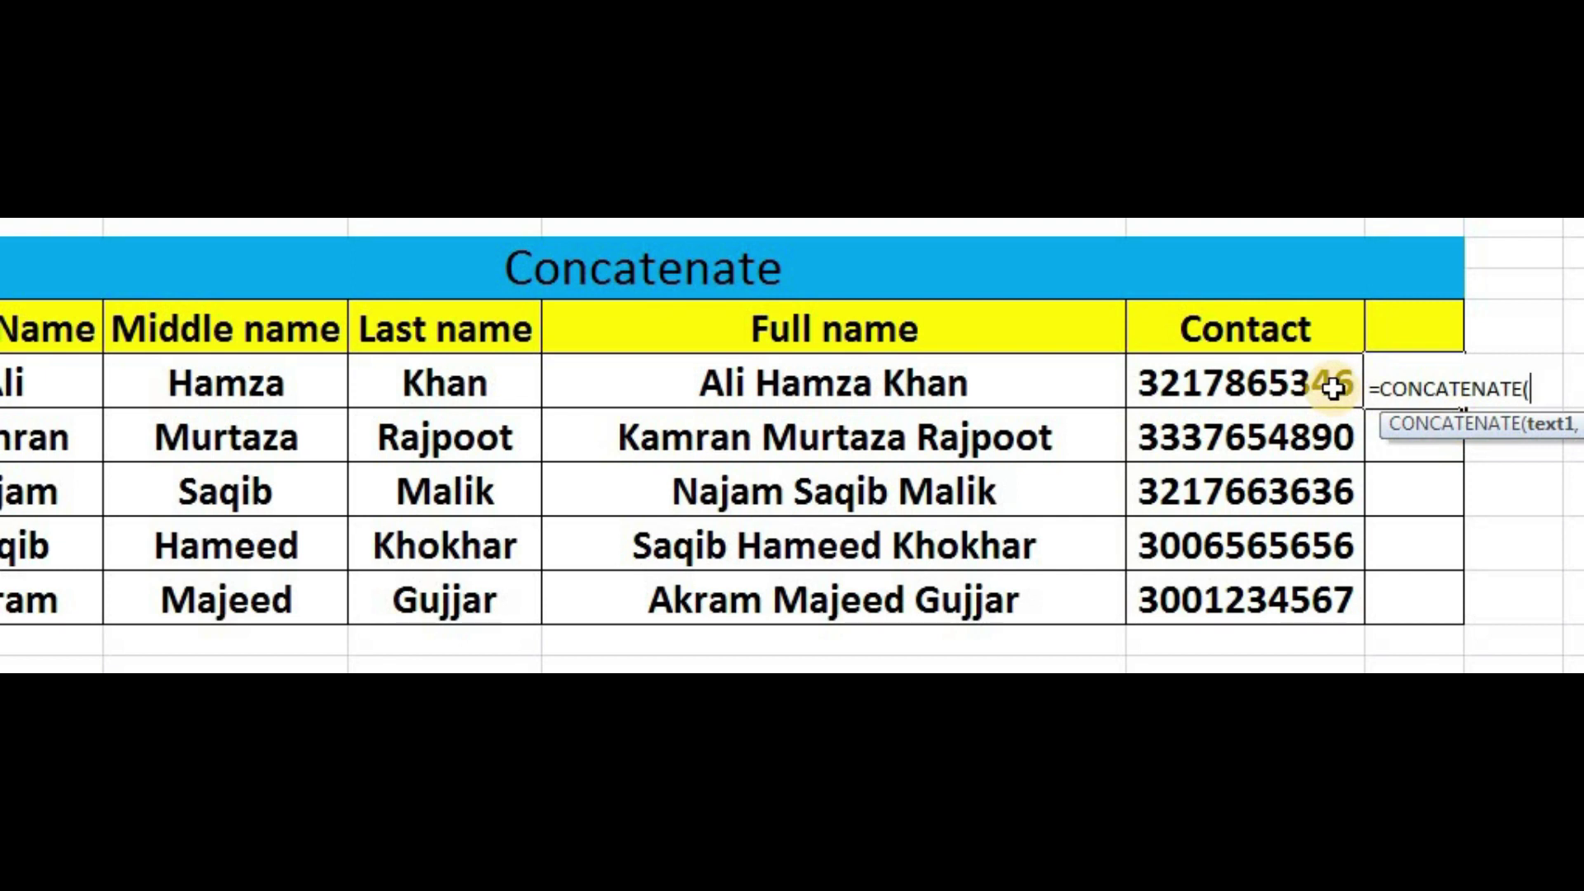
text(0,)
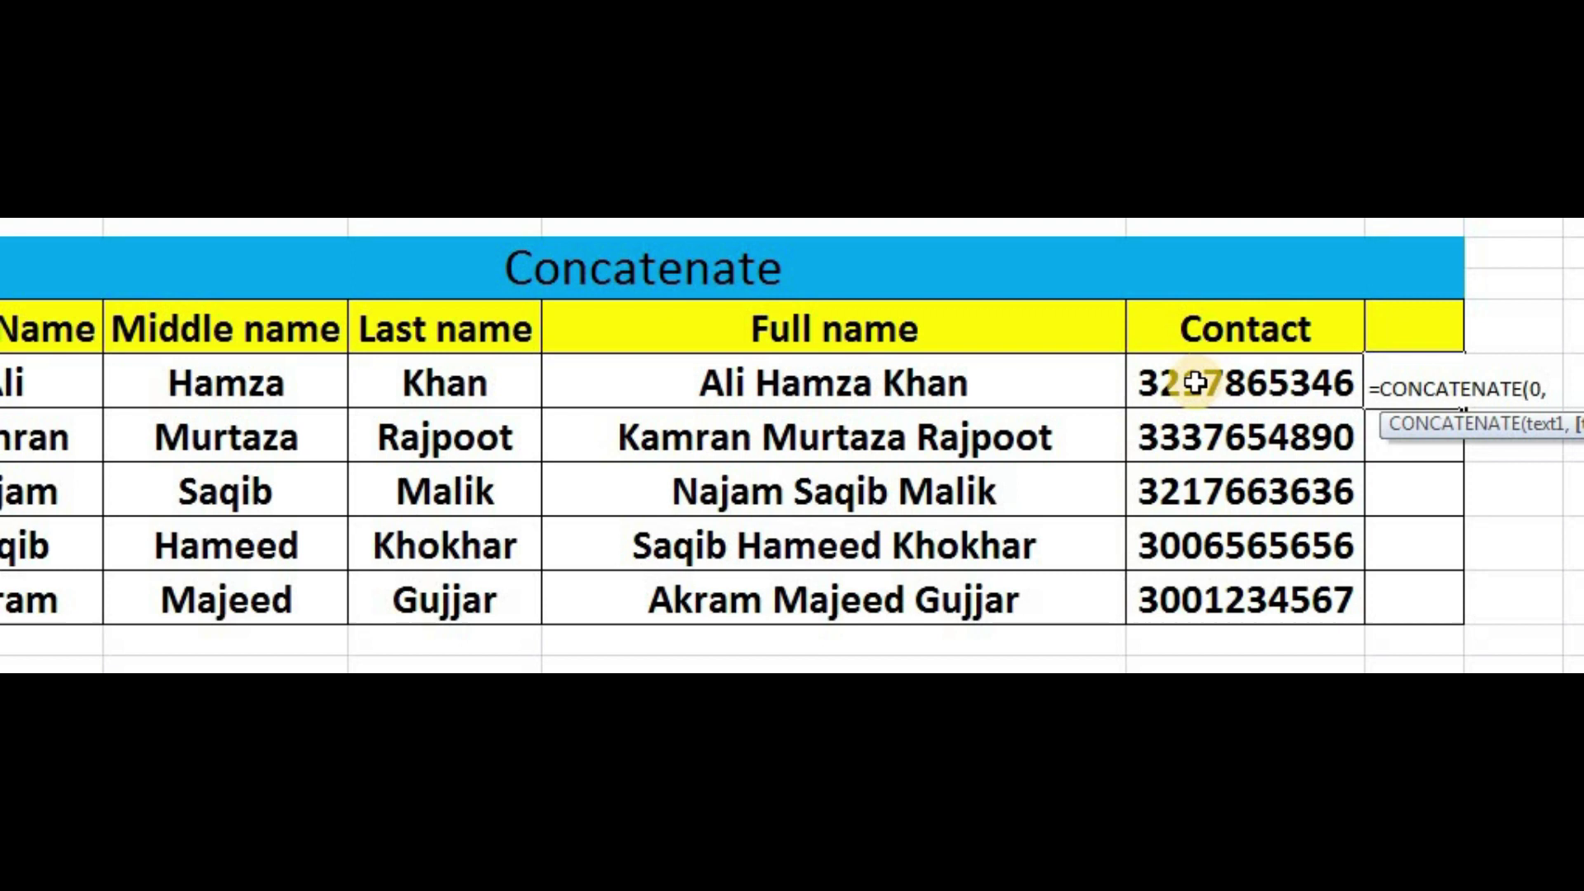
click(1196, 382)
key(Return)
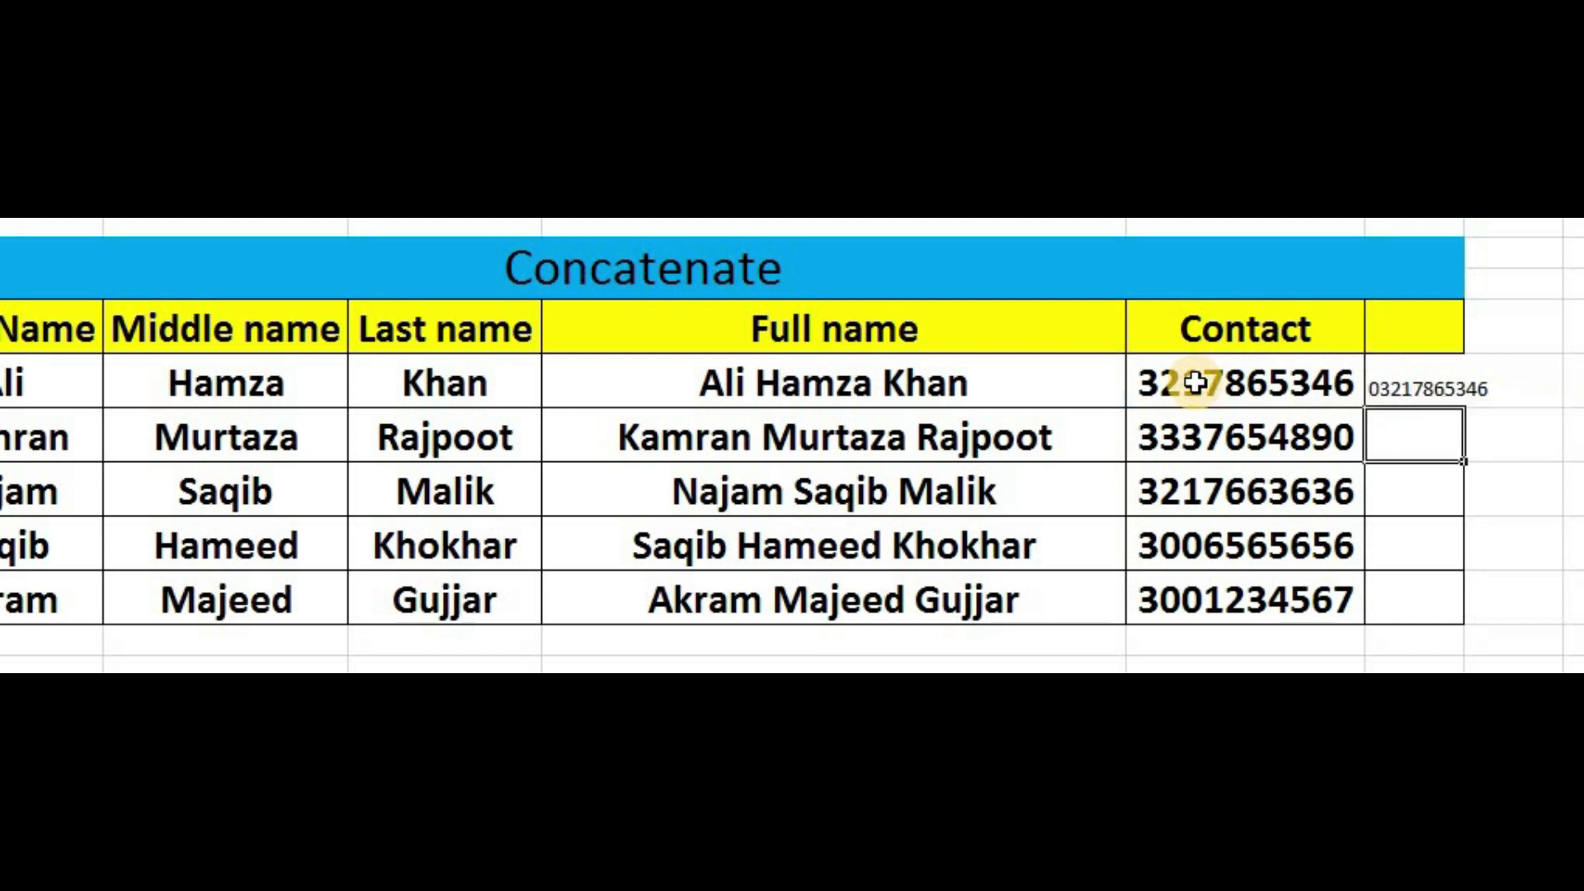
click(1406, 380)
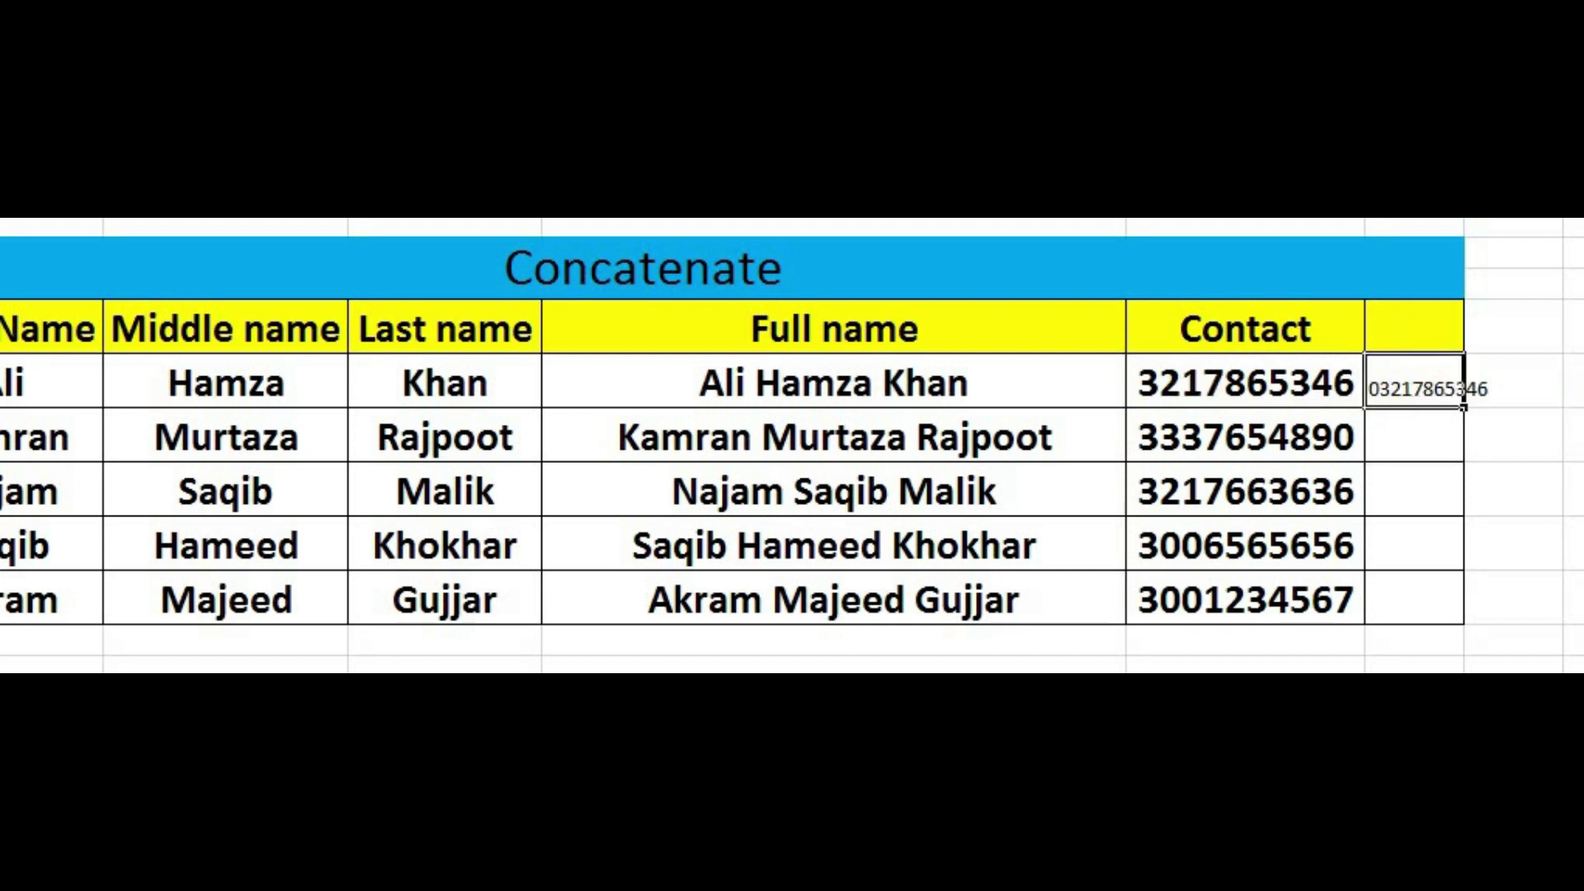
double_click(1464, 222)
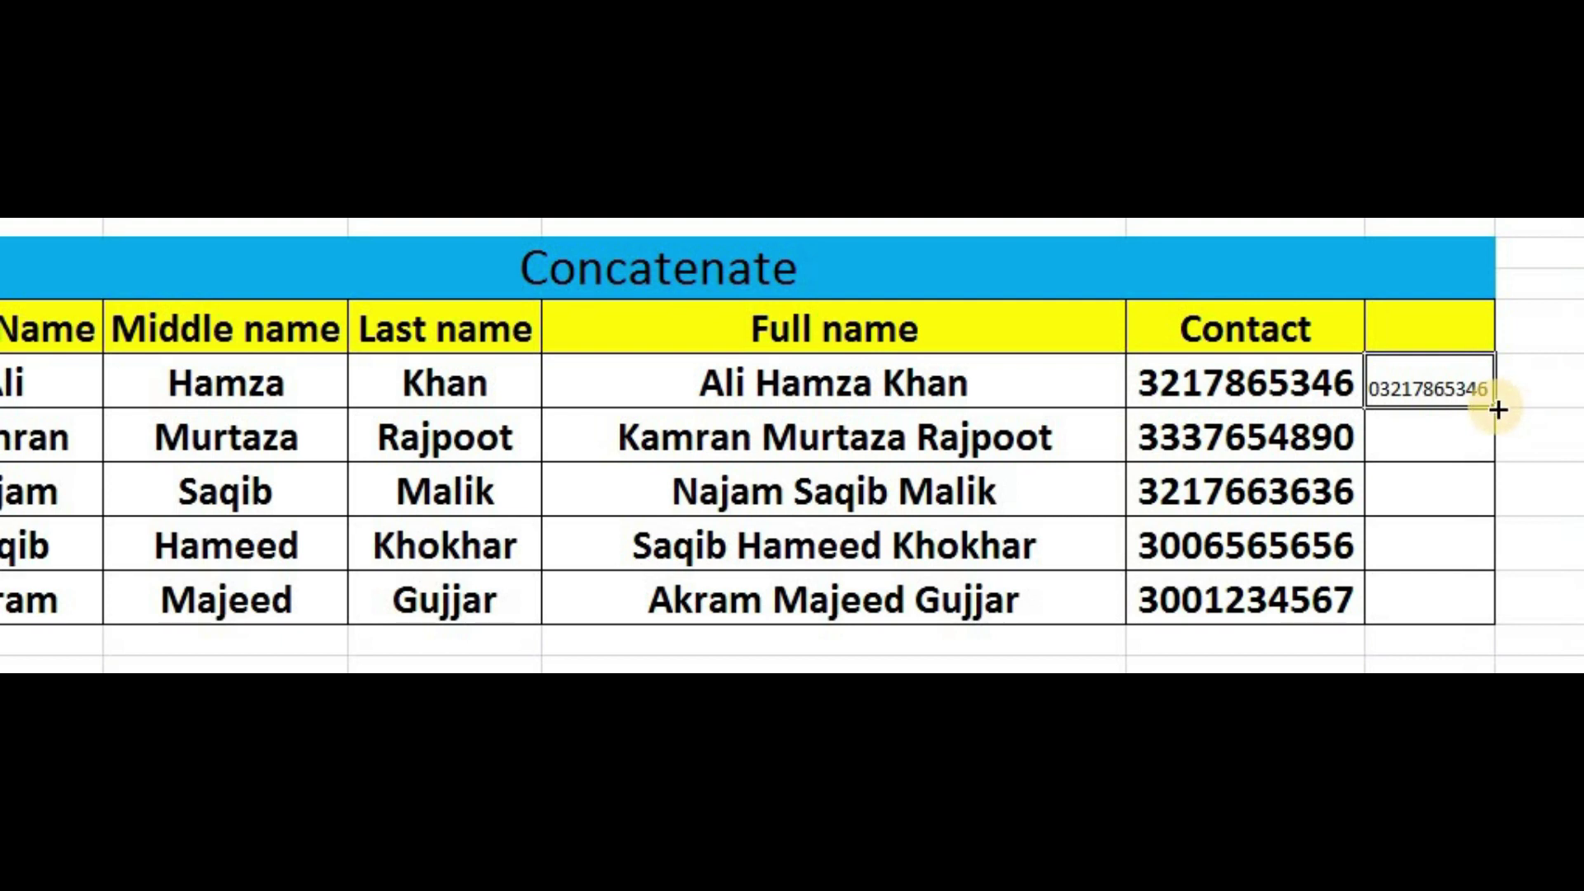
double_click(1494, 407)
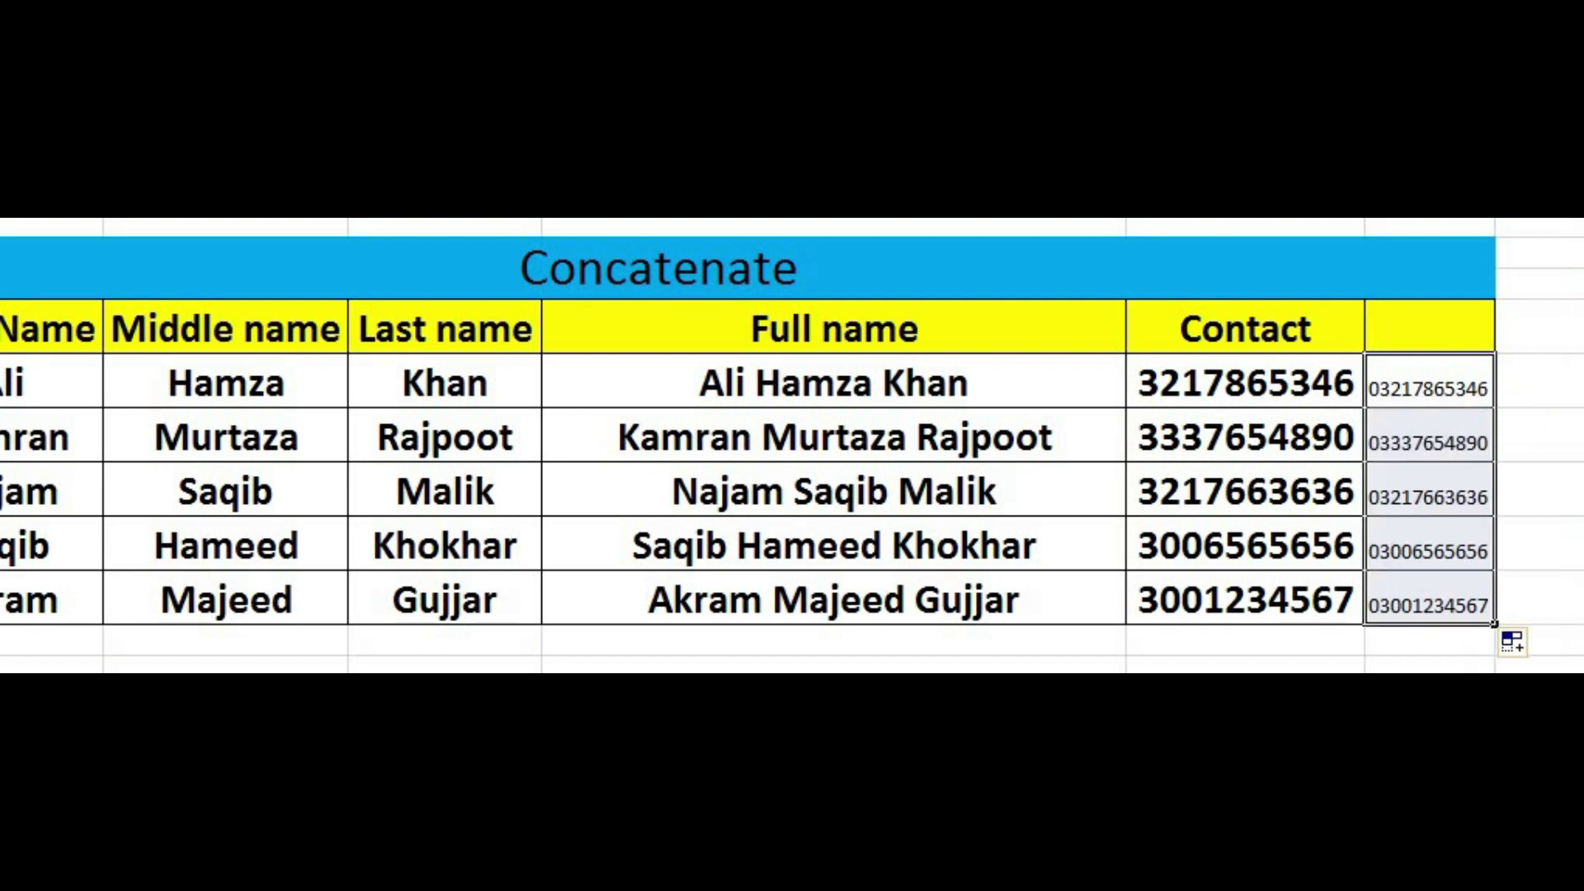
key(ctrl+shift+greater)
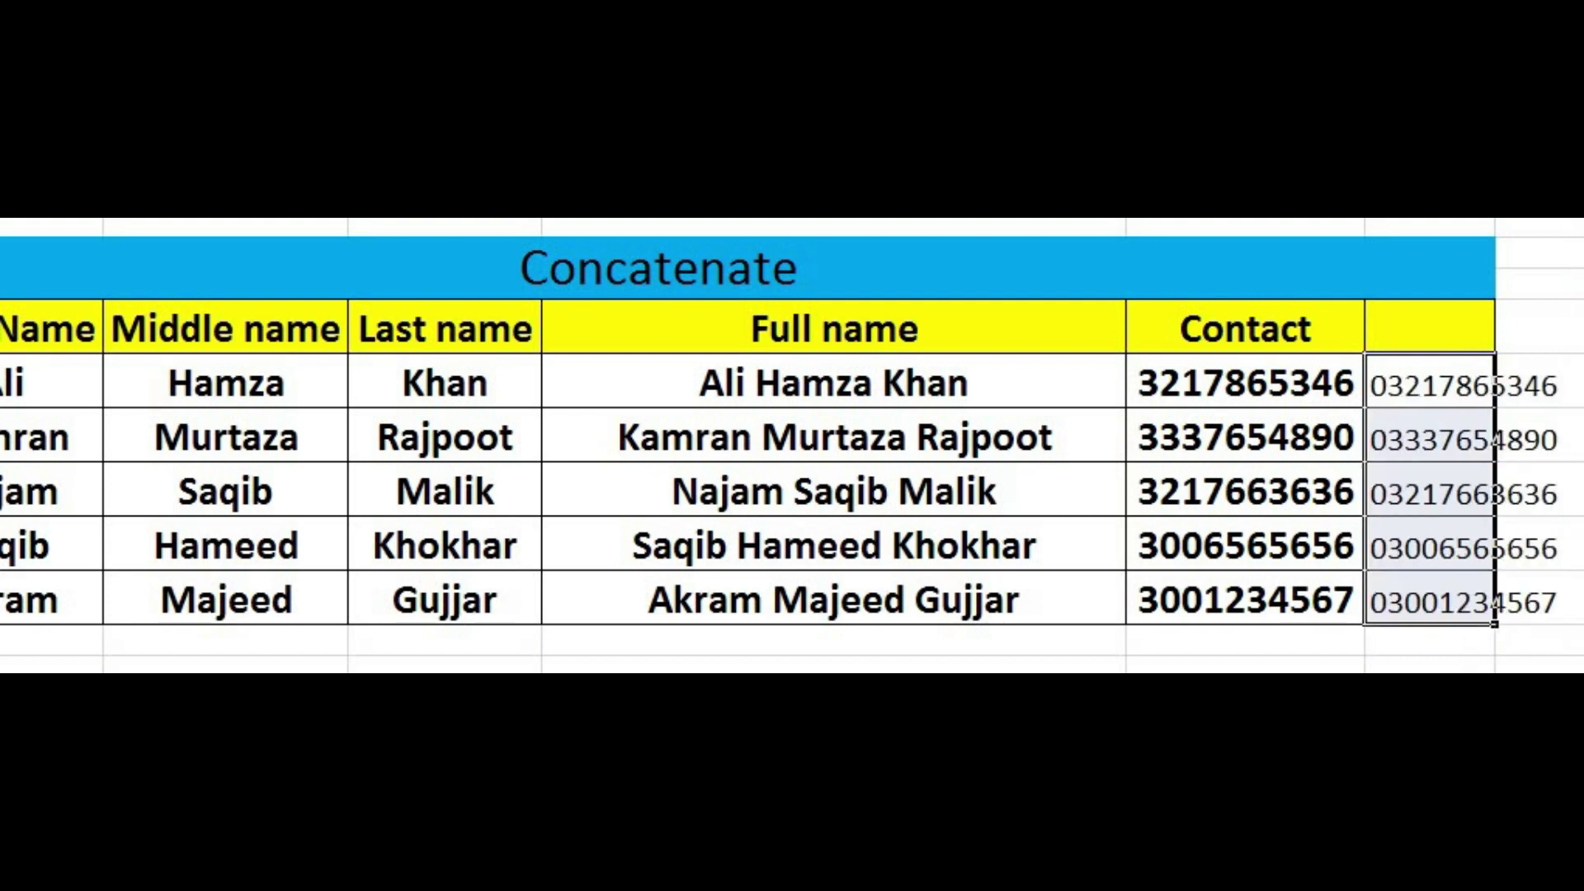
key(alt+h)
key(o)
key(i)
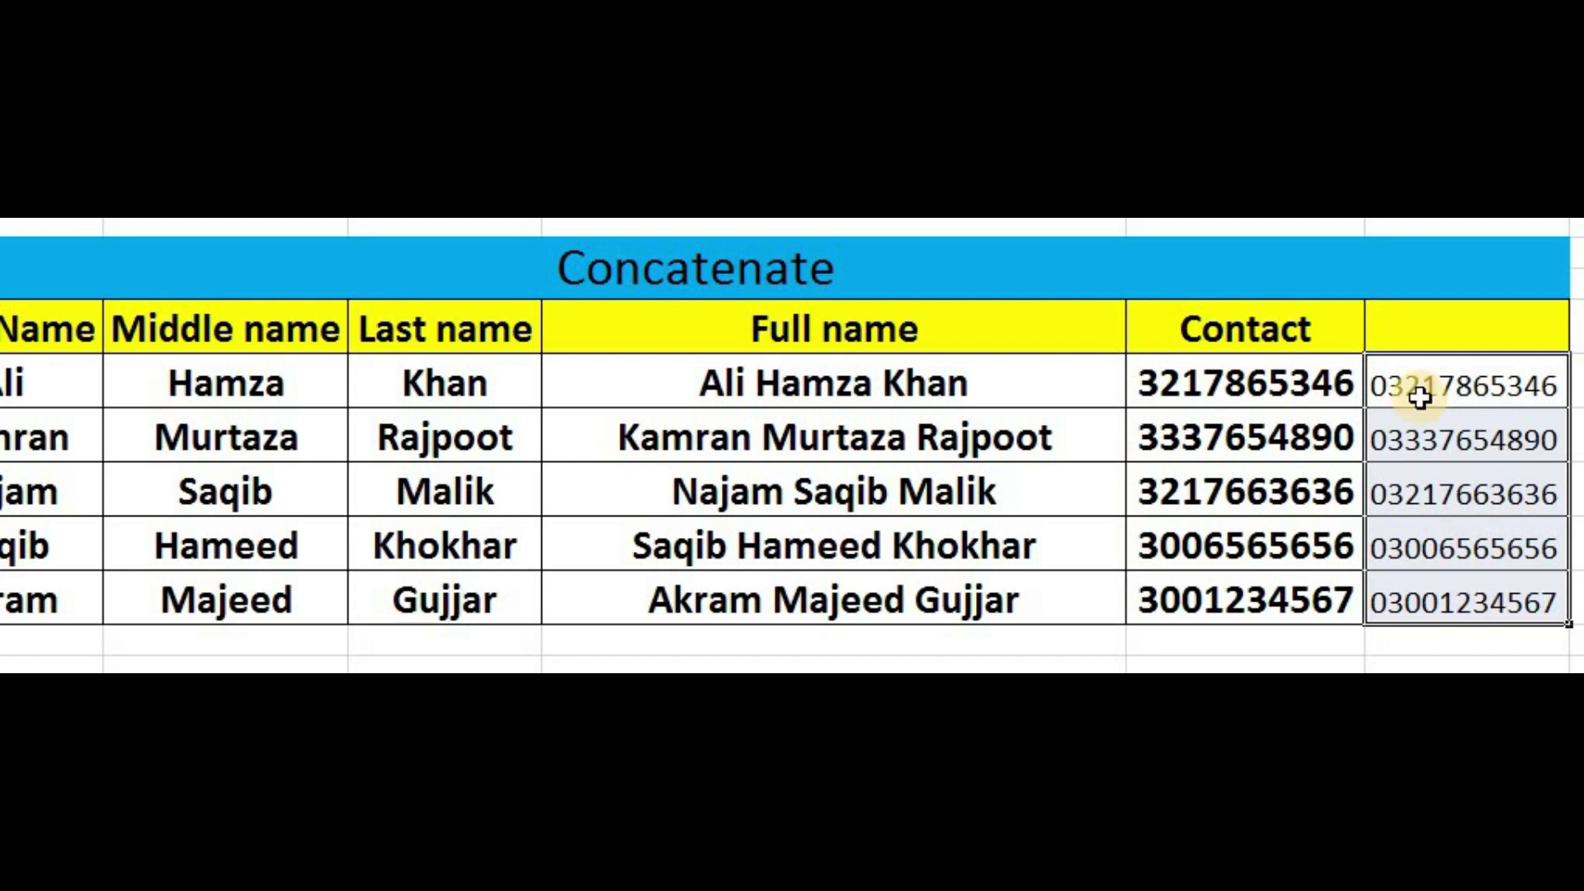
key(ctrl+space)
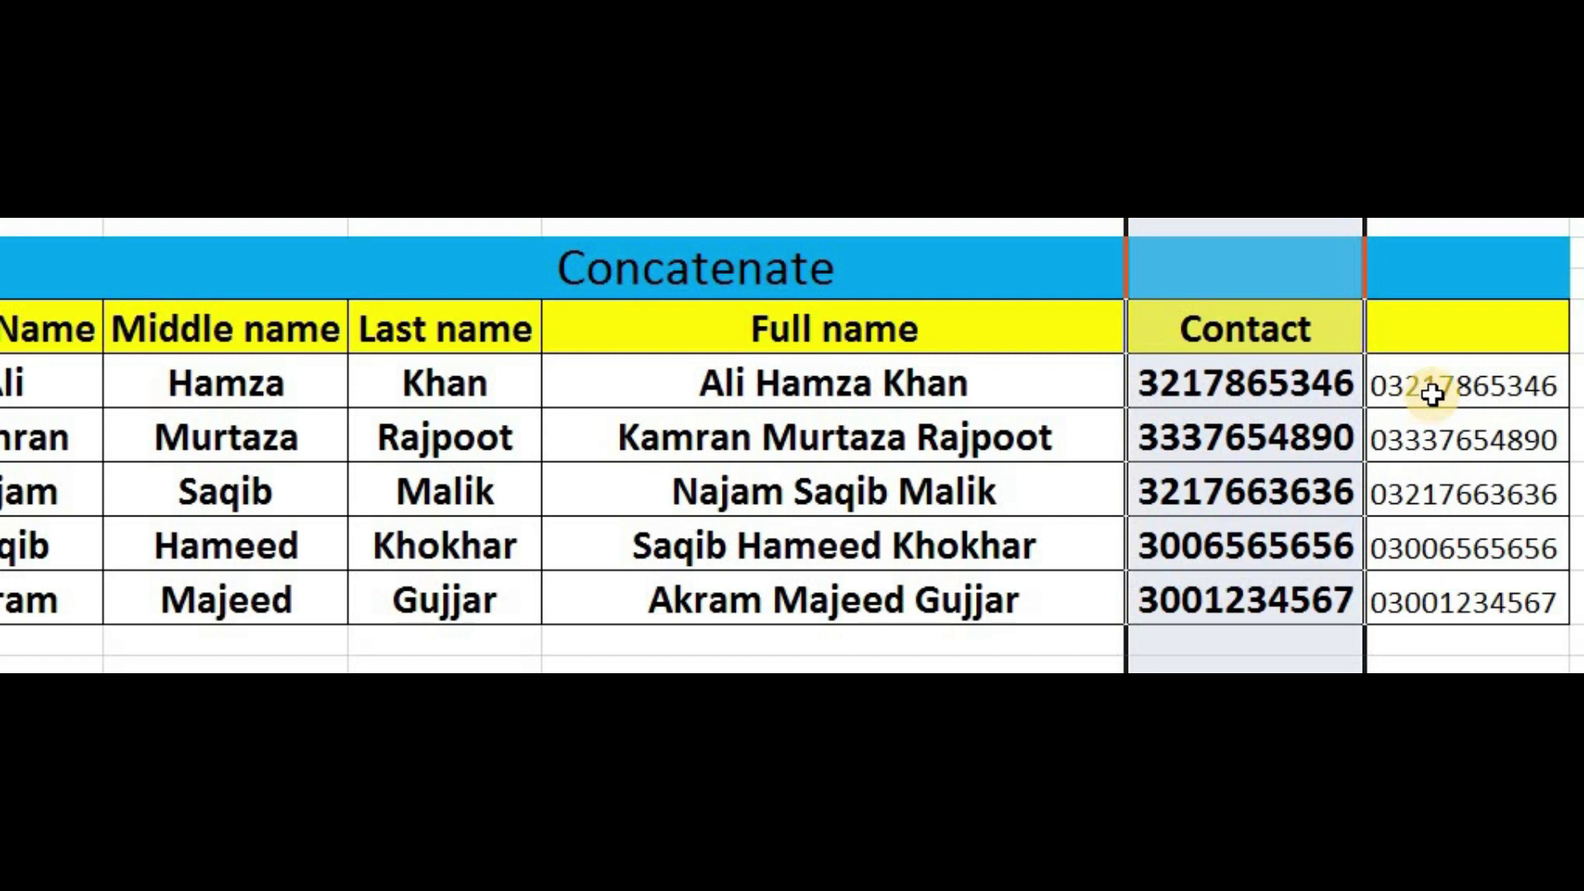
click(1433, 394)
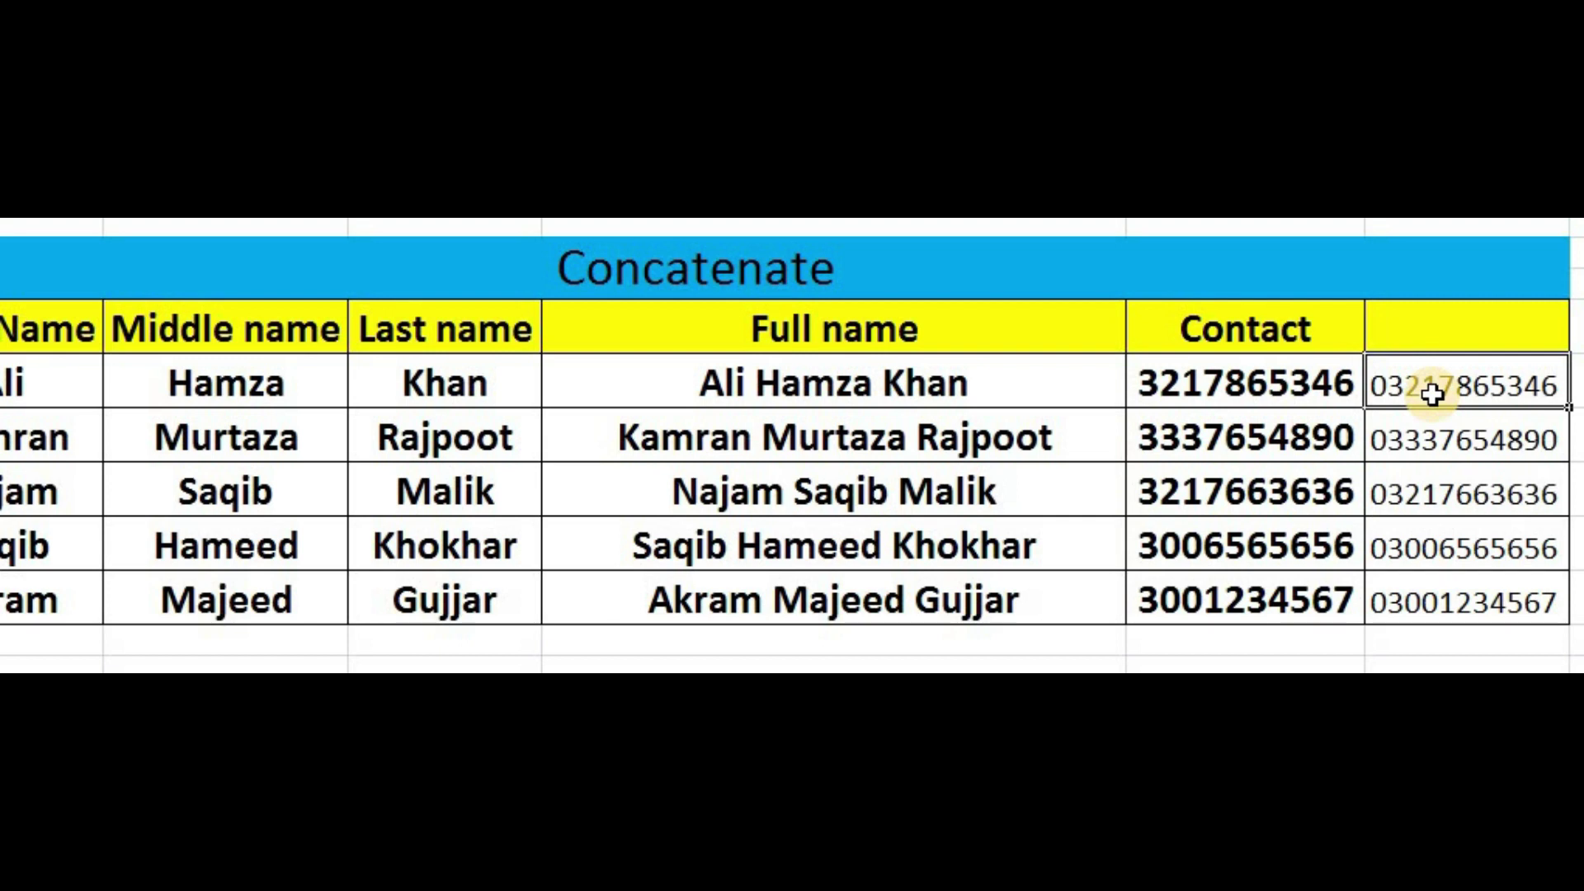
click(1086, 368)
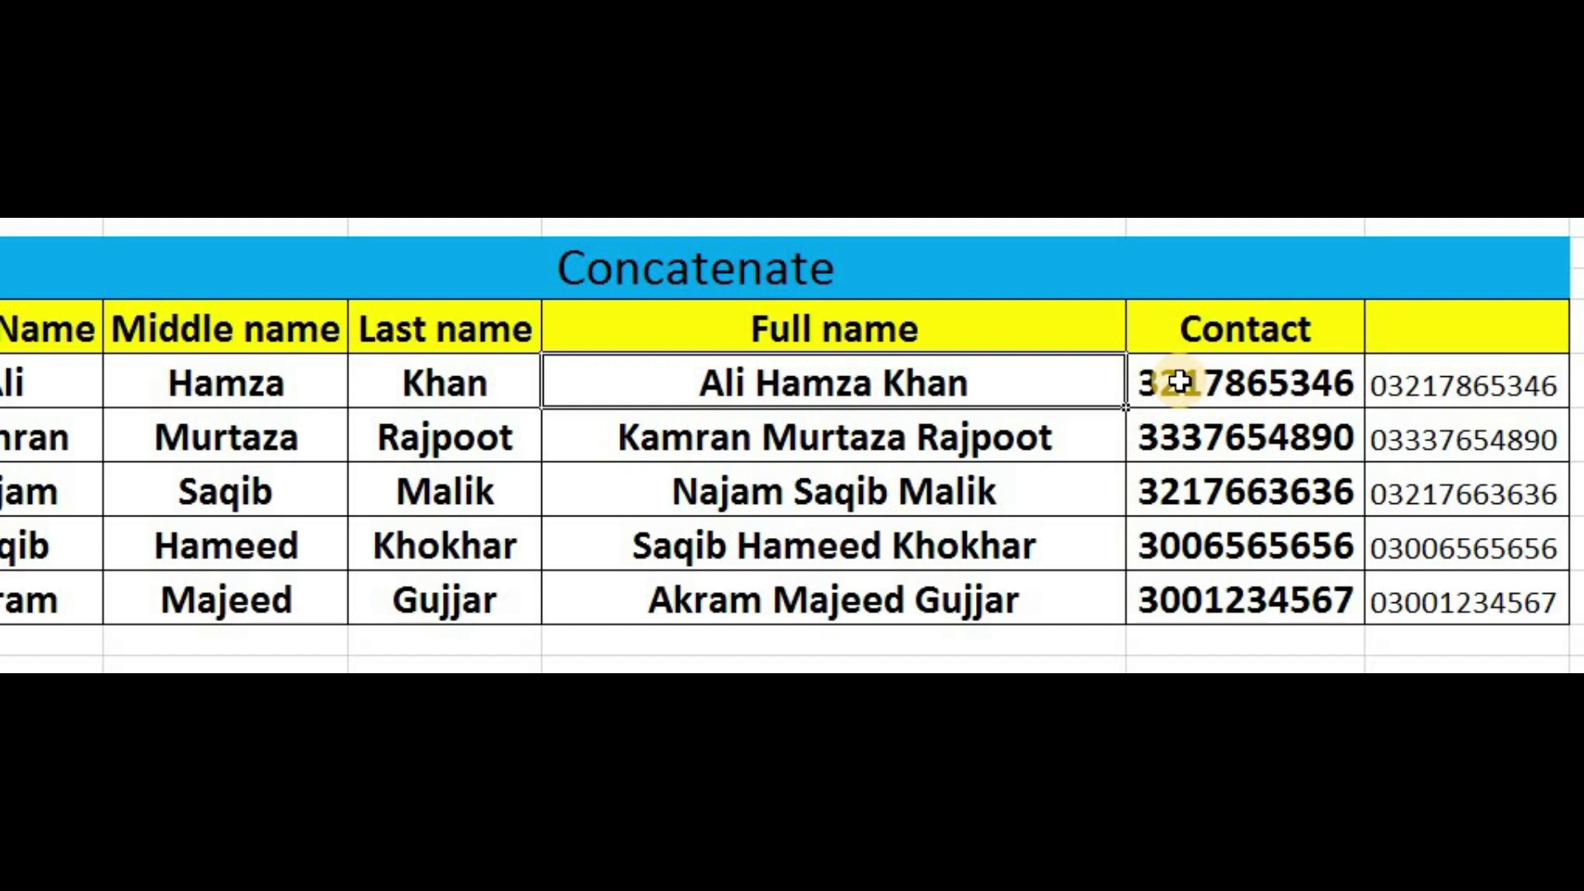
Delete the phone numbers in K6:K10, leaving K6 selected.
drag(1179, 381, 1189, 601)
key(Delete)
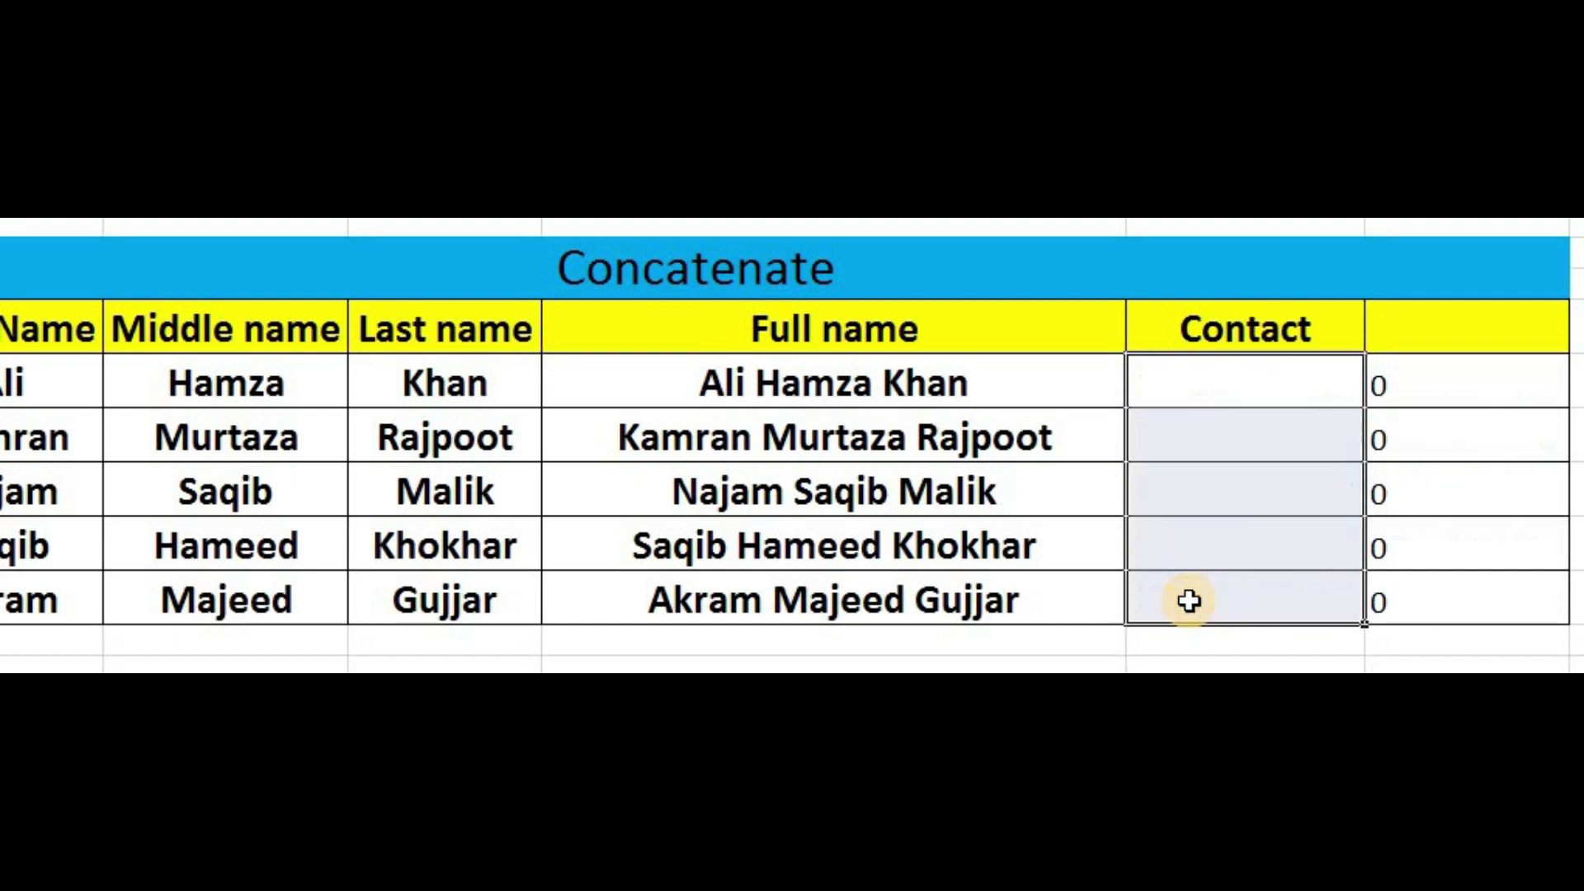
click(1178, 384)
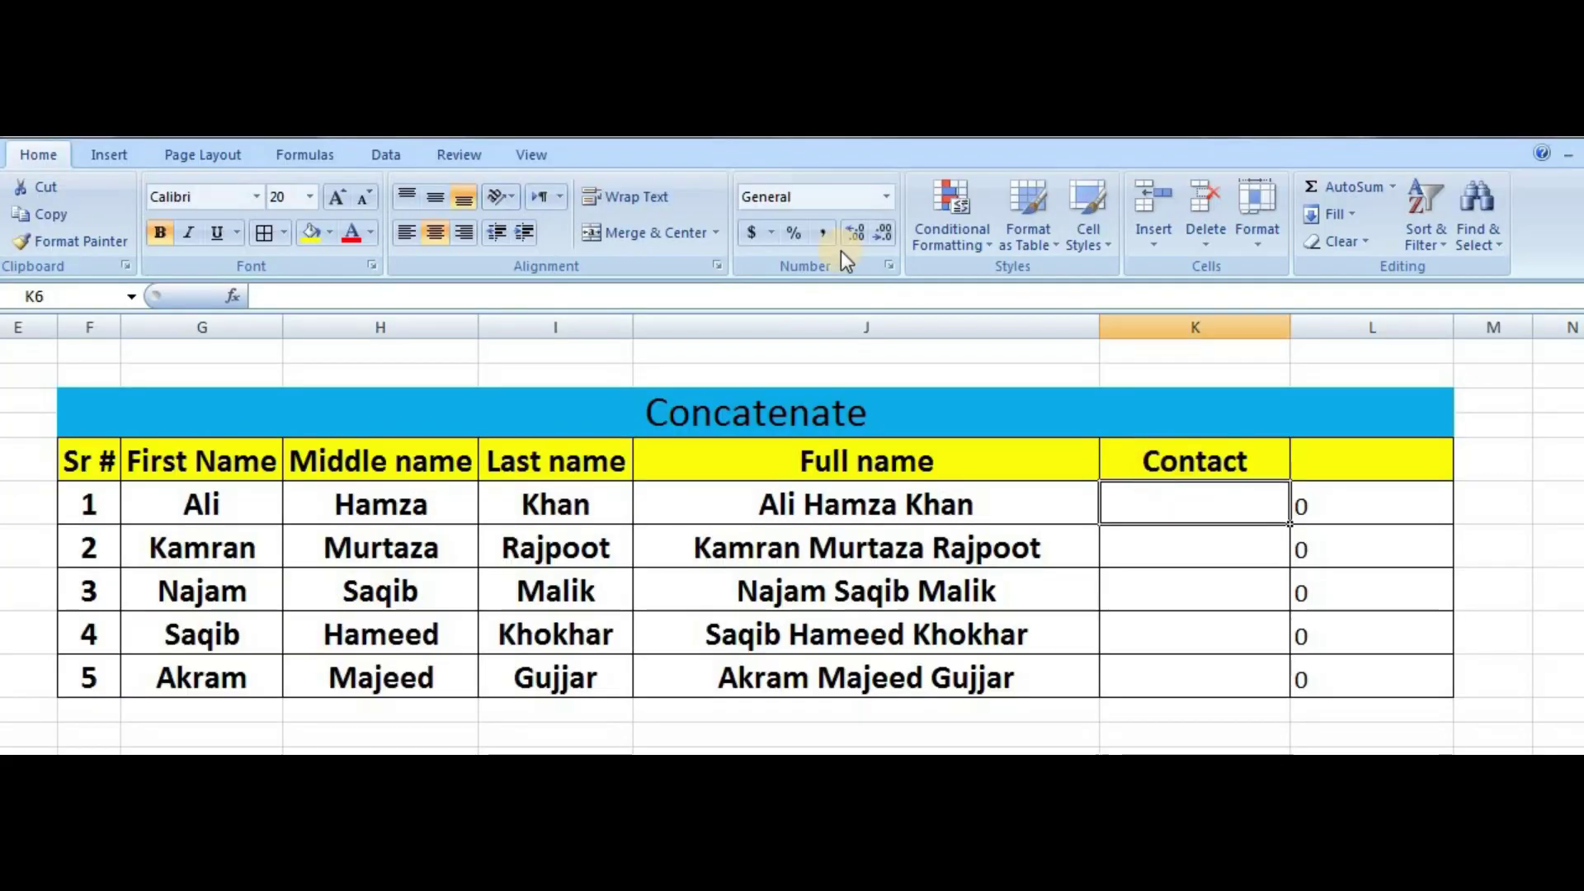
click(888, 200)
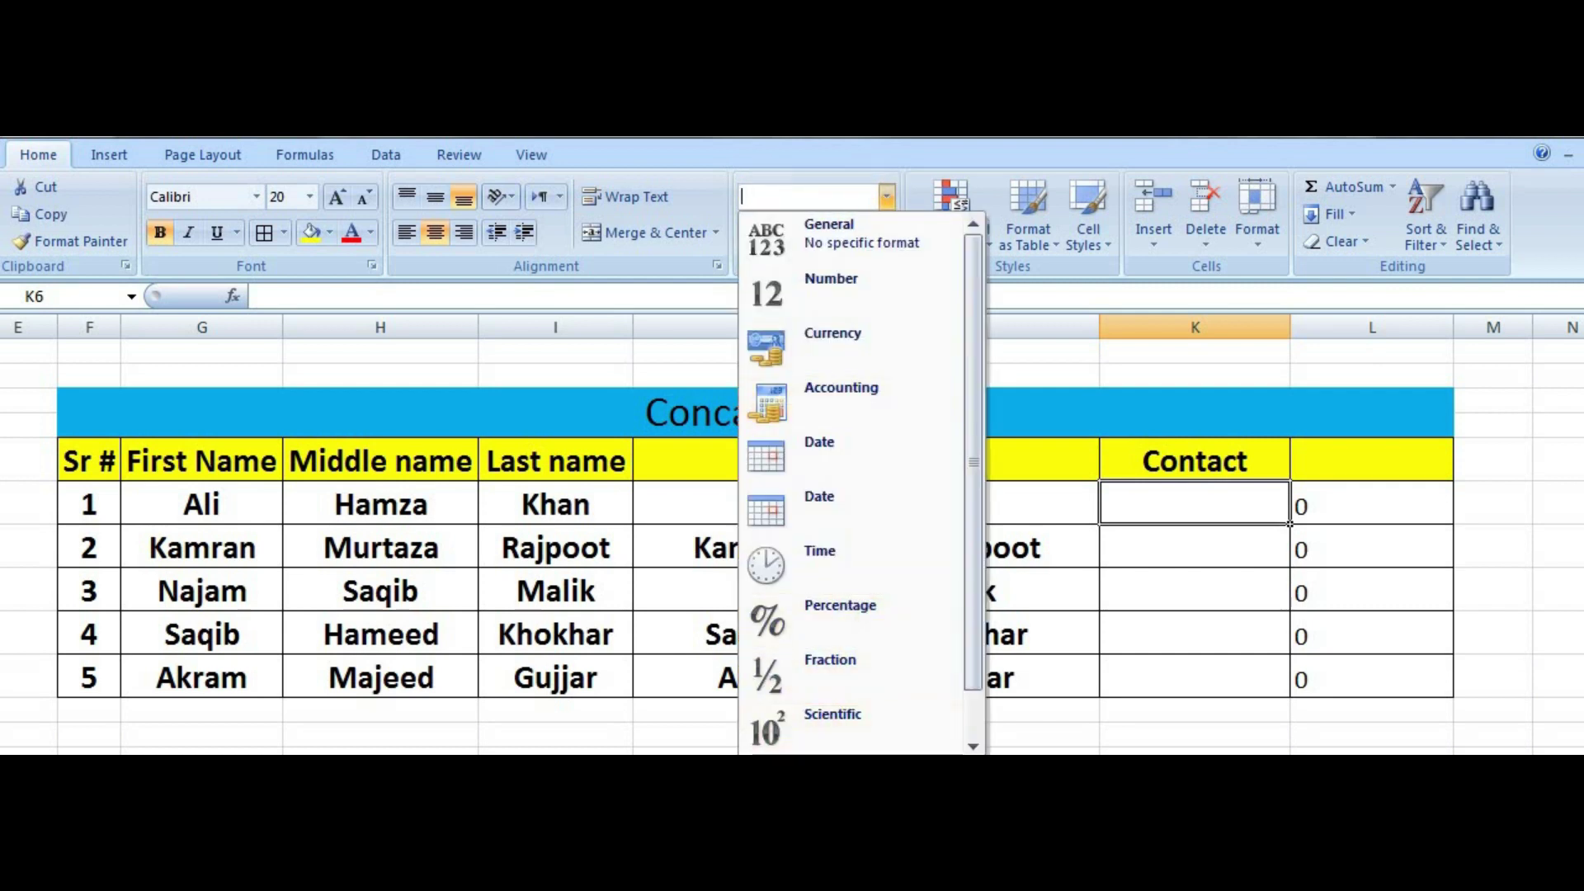
key(ctrl+1)
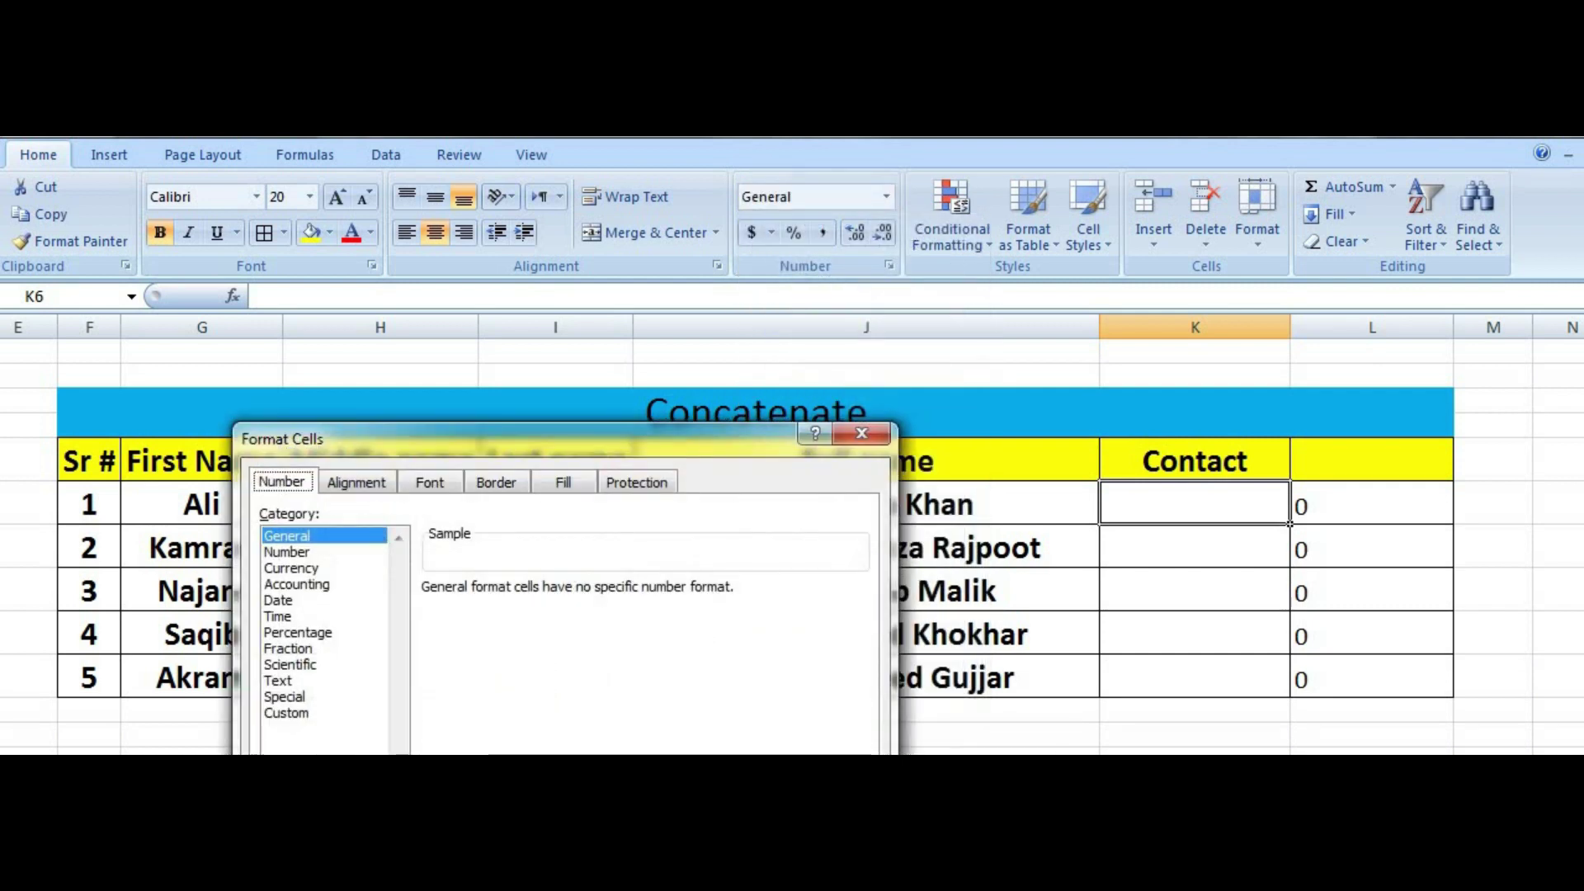
click(289, 712)
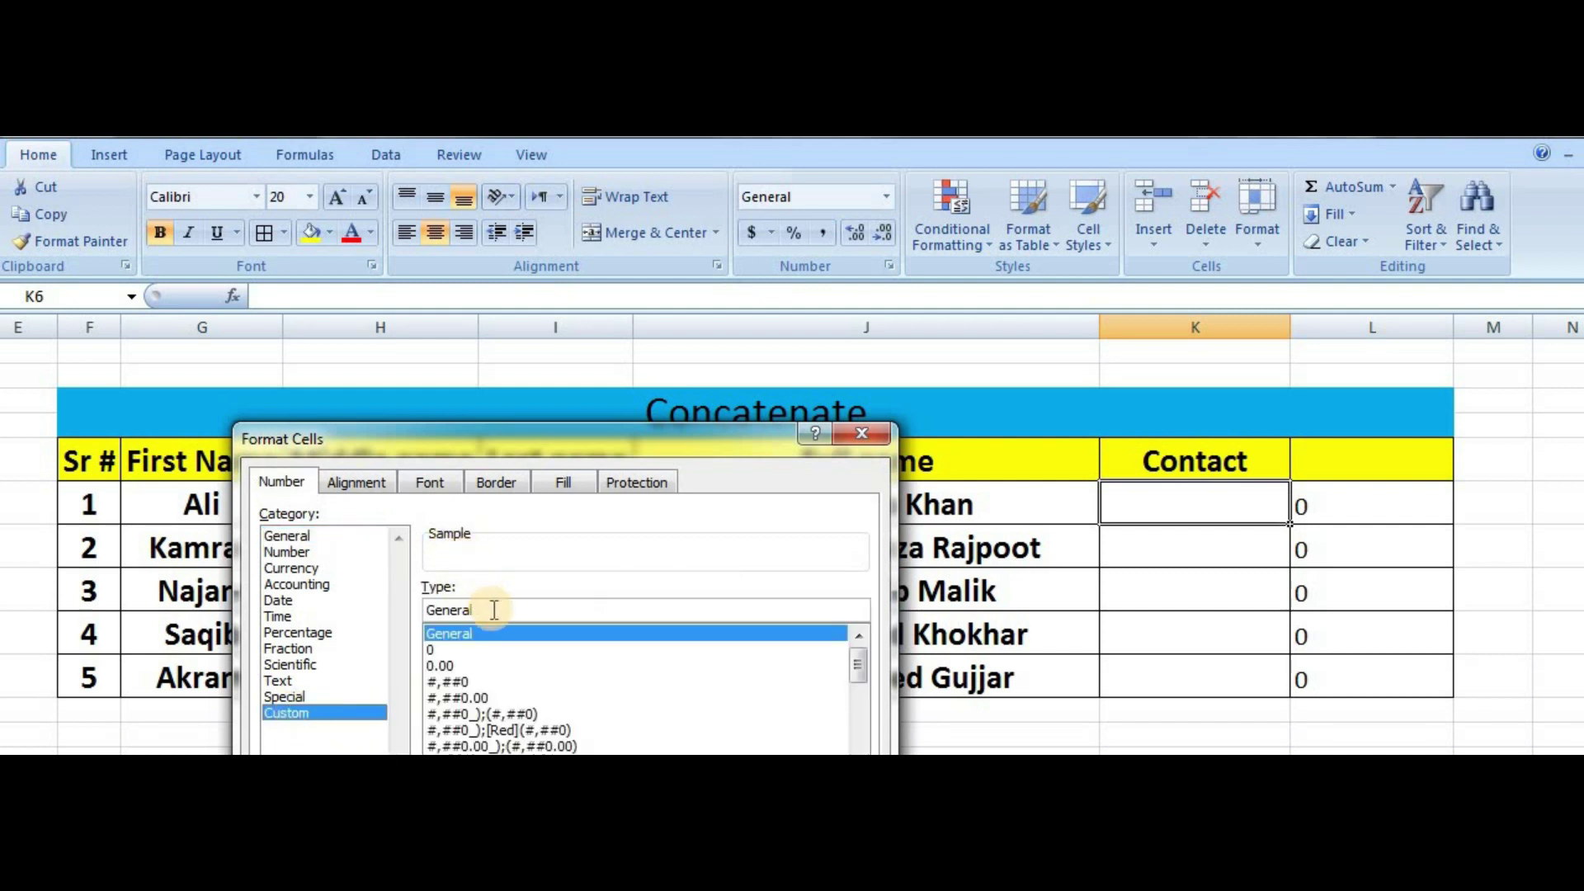
click(494, 610)
key(BackSpace)
key(BackSpace)
key(BackSpace)
key(BackSpace)
key(BackSpace)
key(BackSpace)
key(BackSpace)
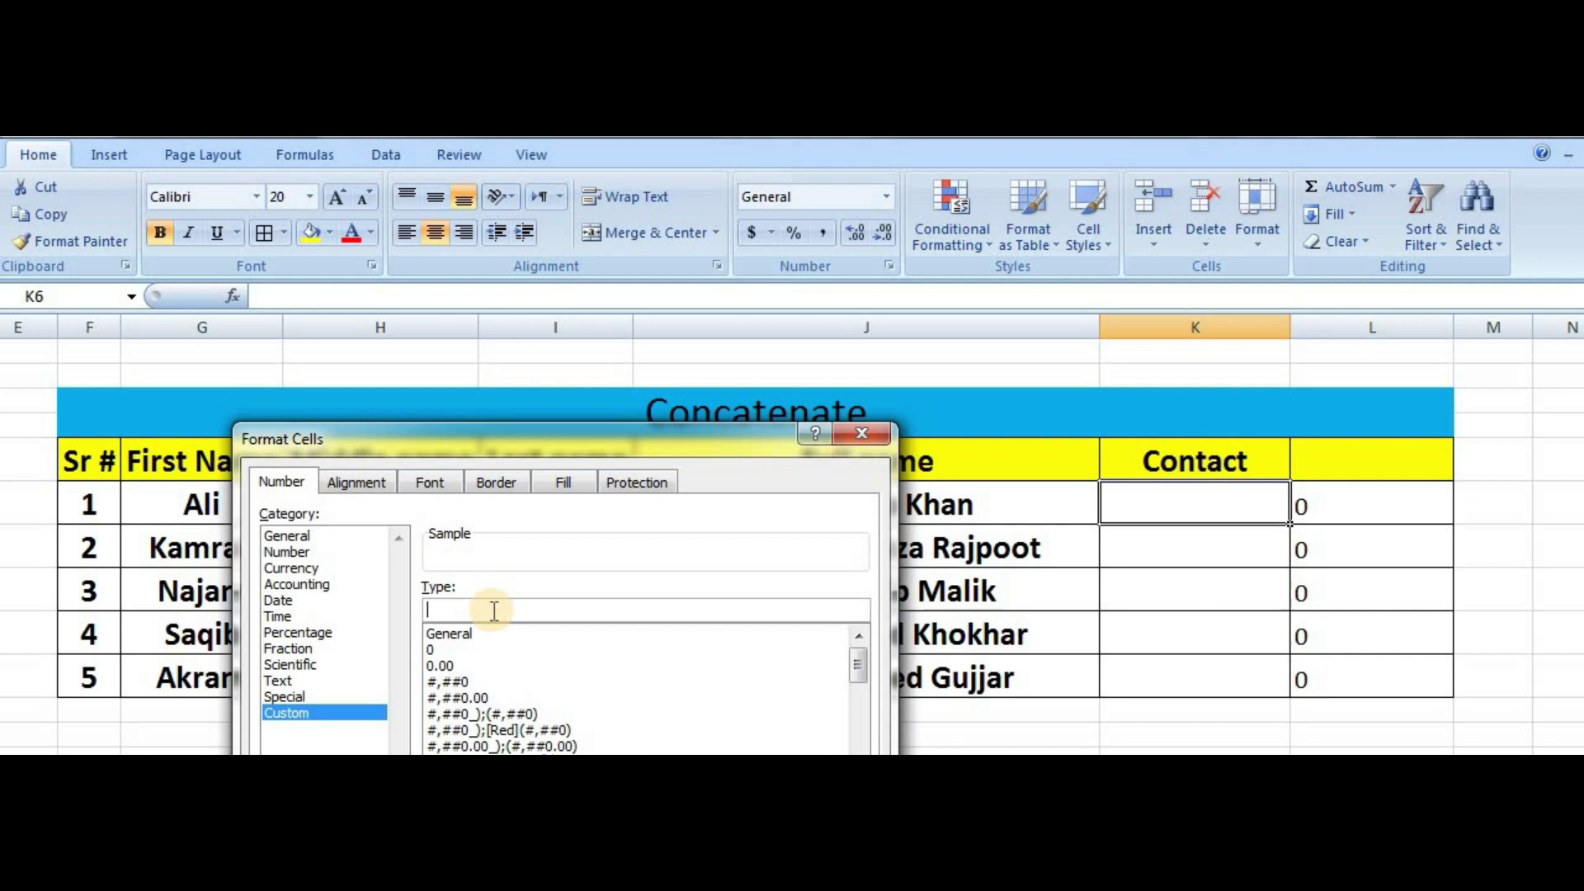
text(00000000000)
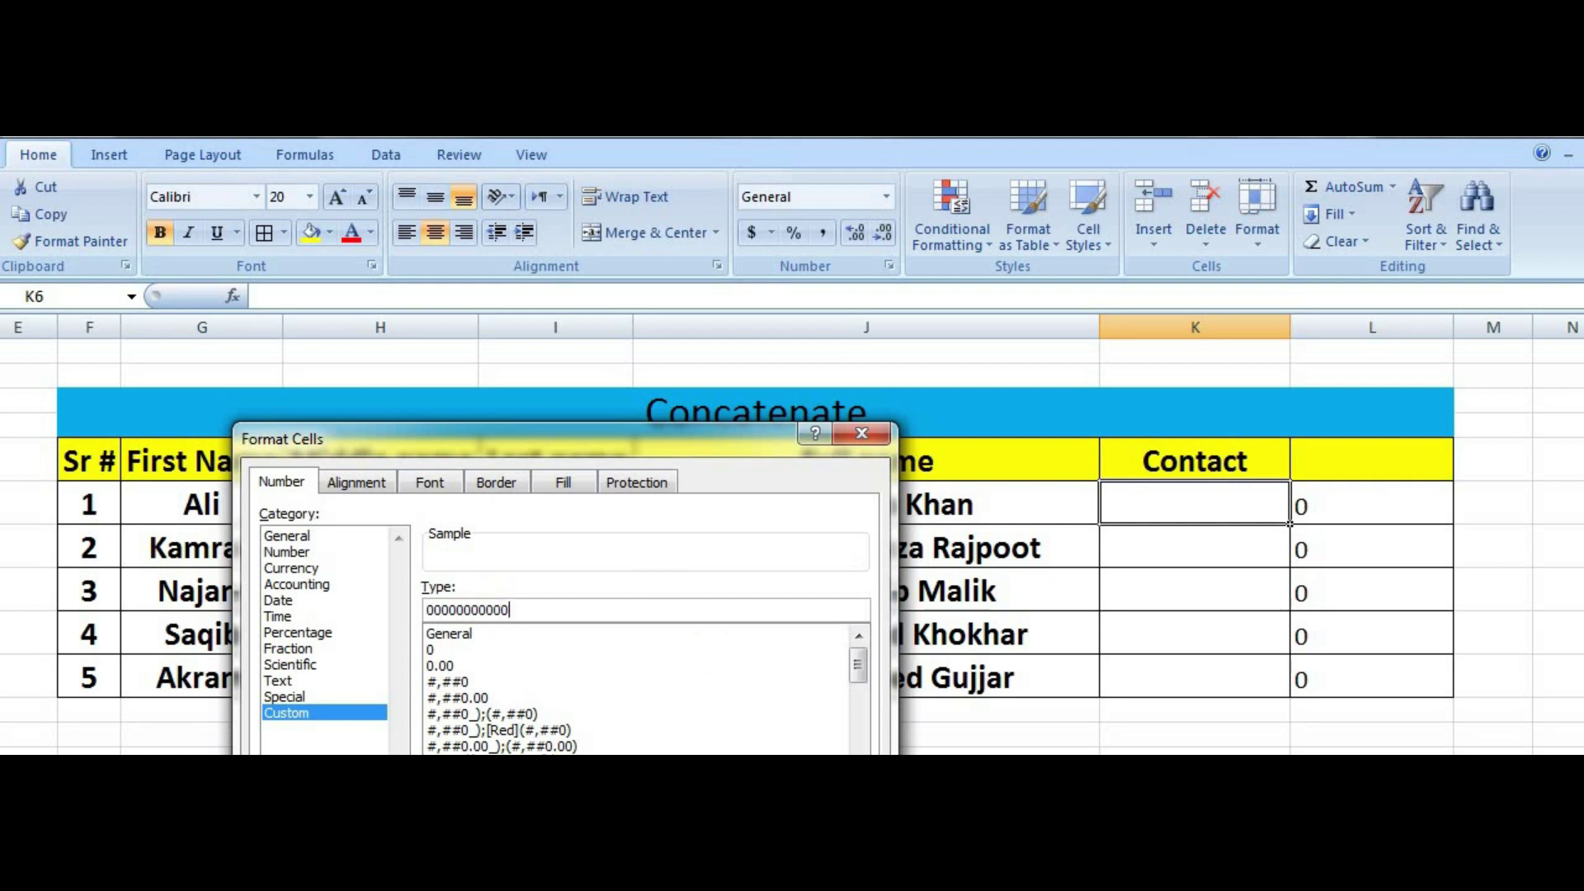
key(Return)
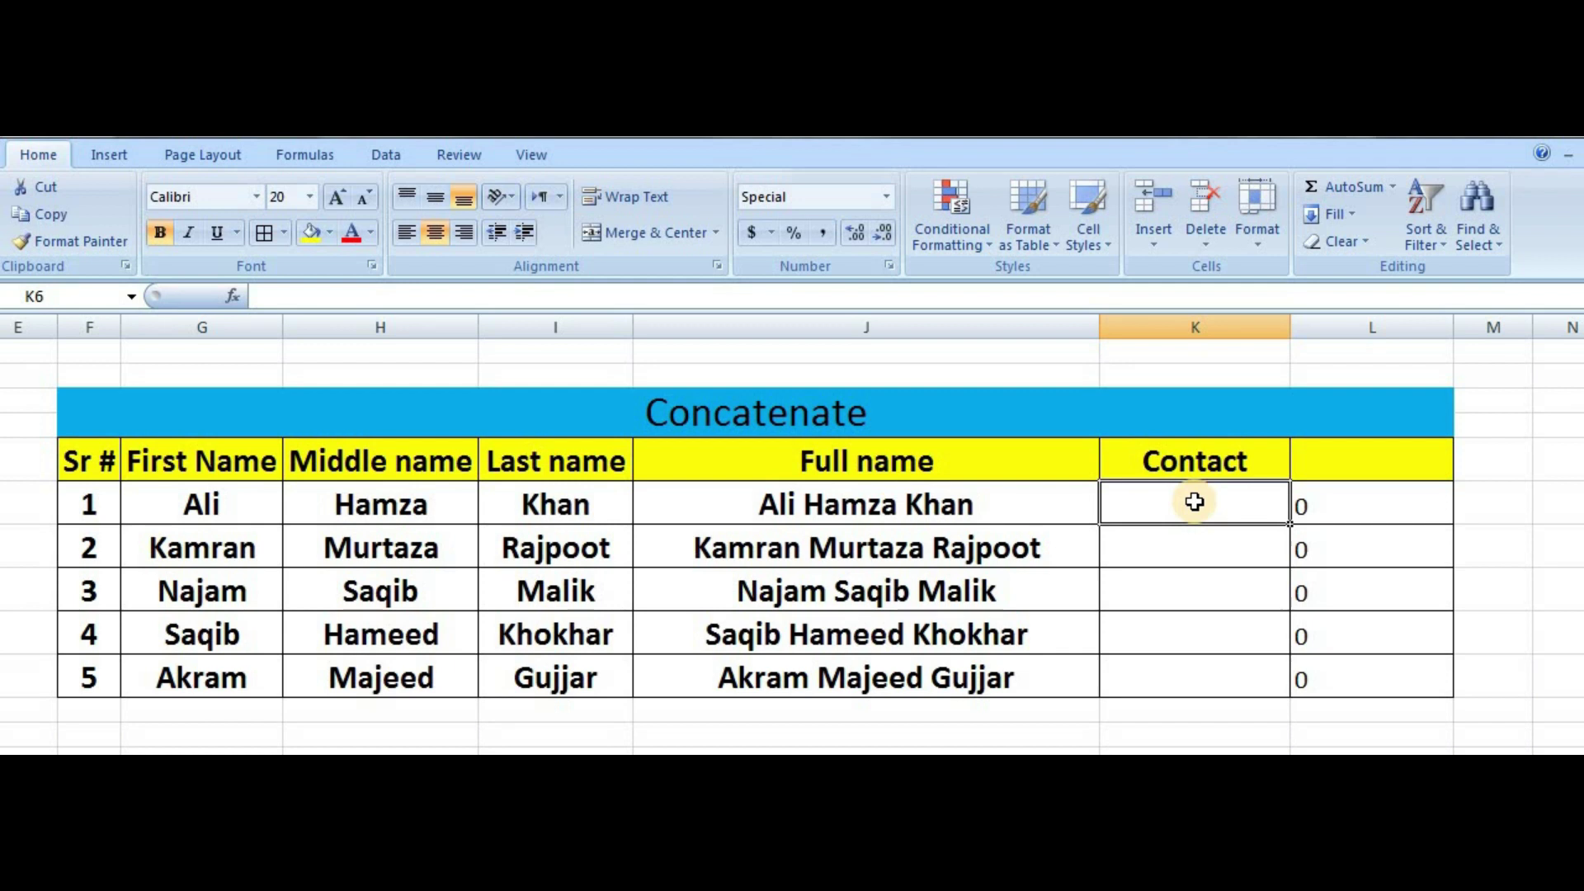
Enter phone numbers in K6 and K7 and compare how each displays its leading zero.
text(03211234567)
key(Return)
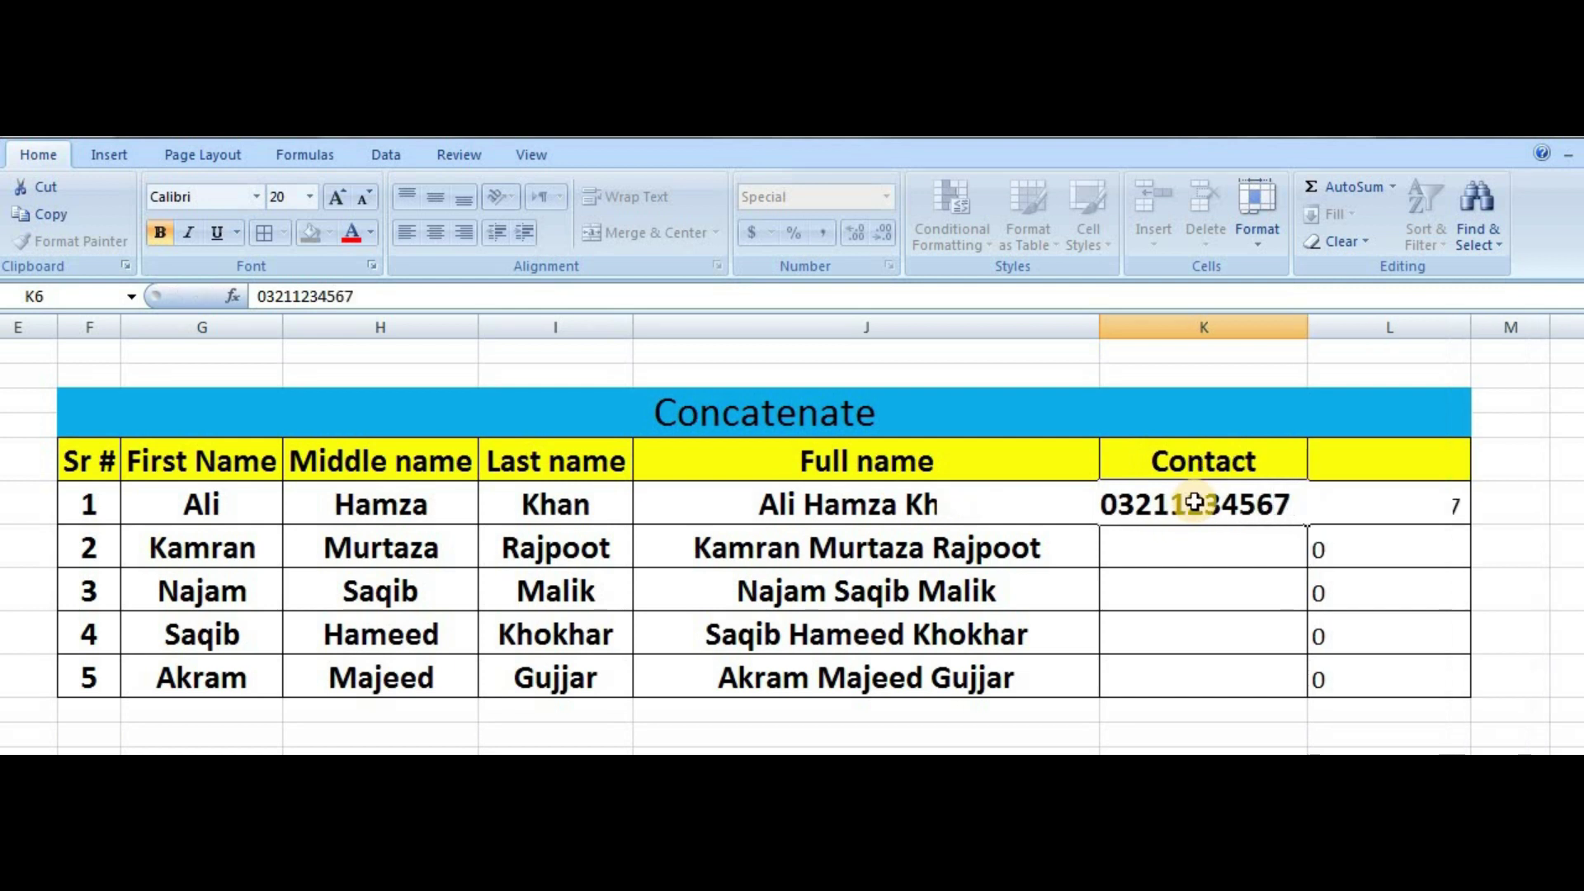
click(1193, 503)
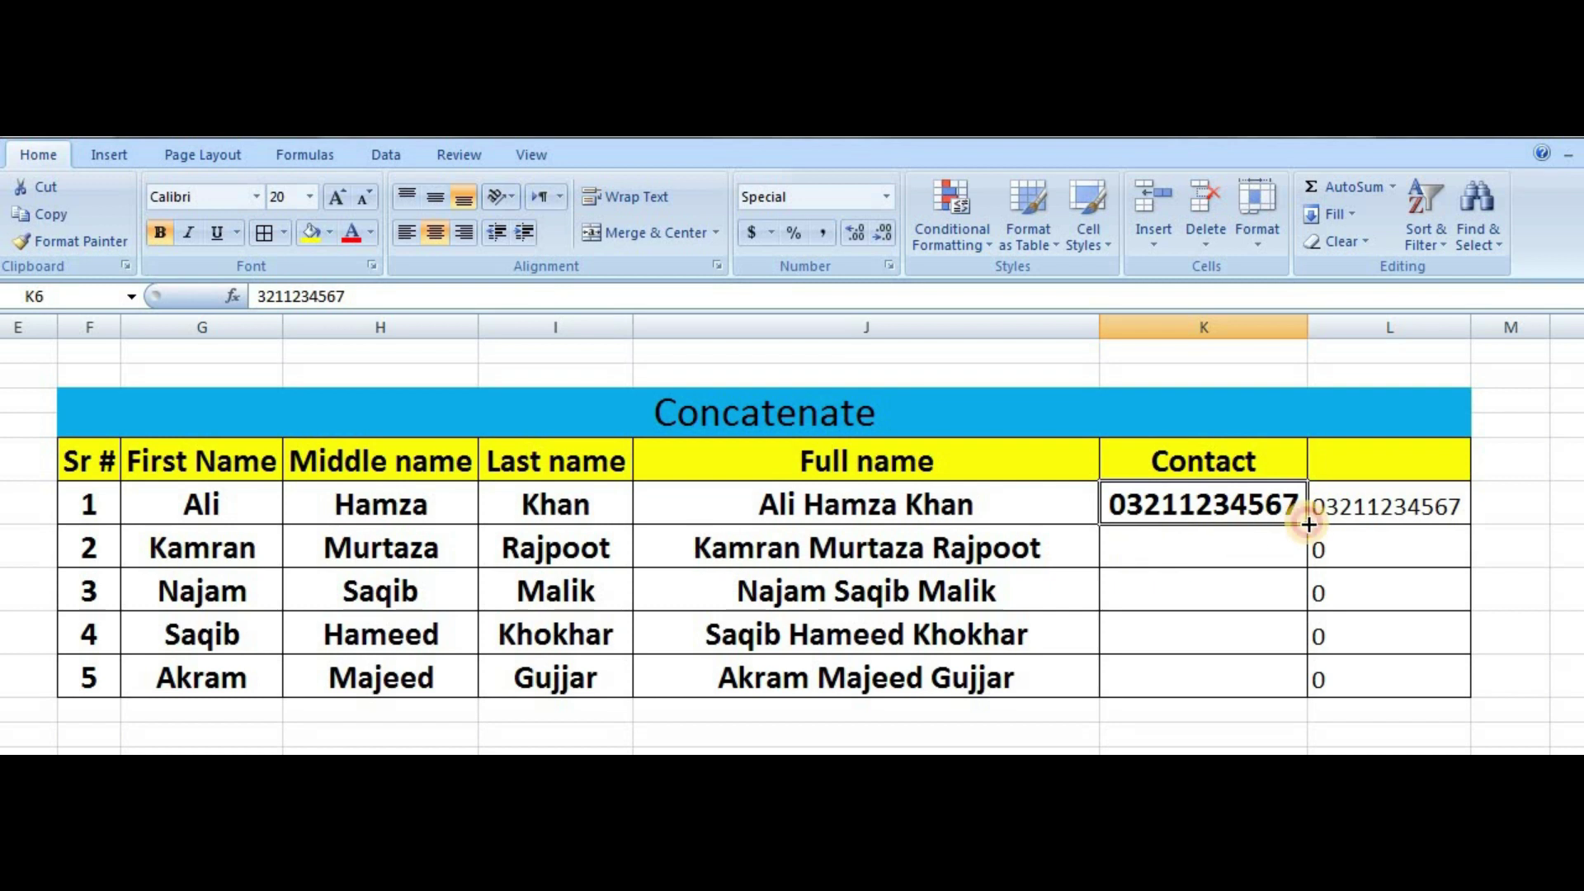
click(1167, 552)
text(03331234567)
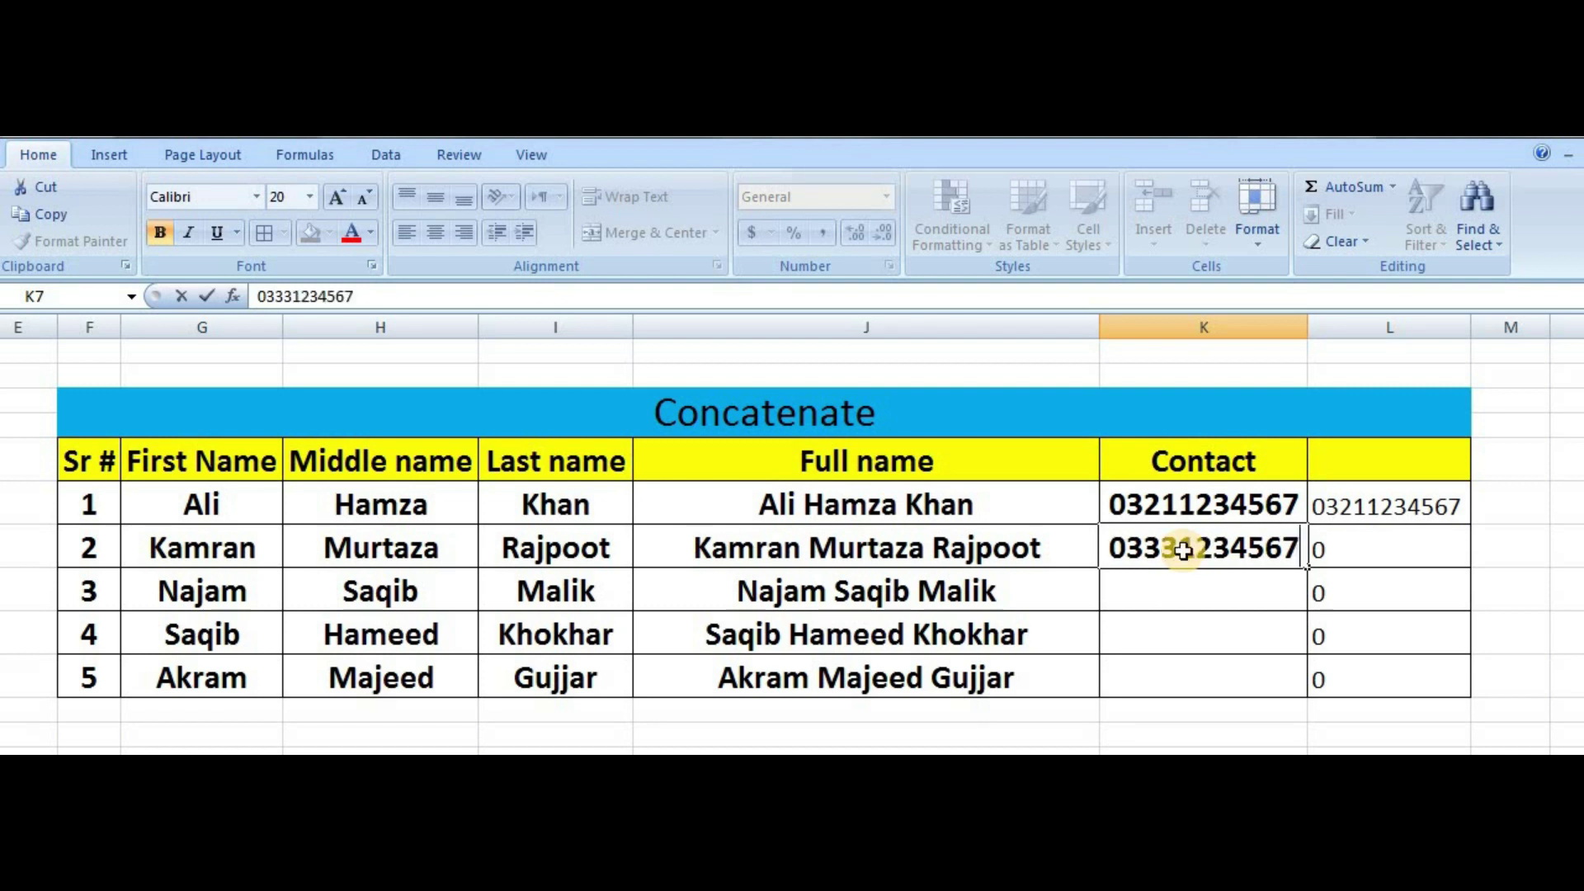
key(Return)
click(1183, 551)
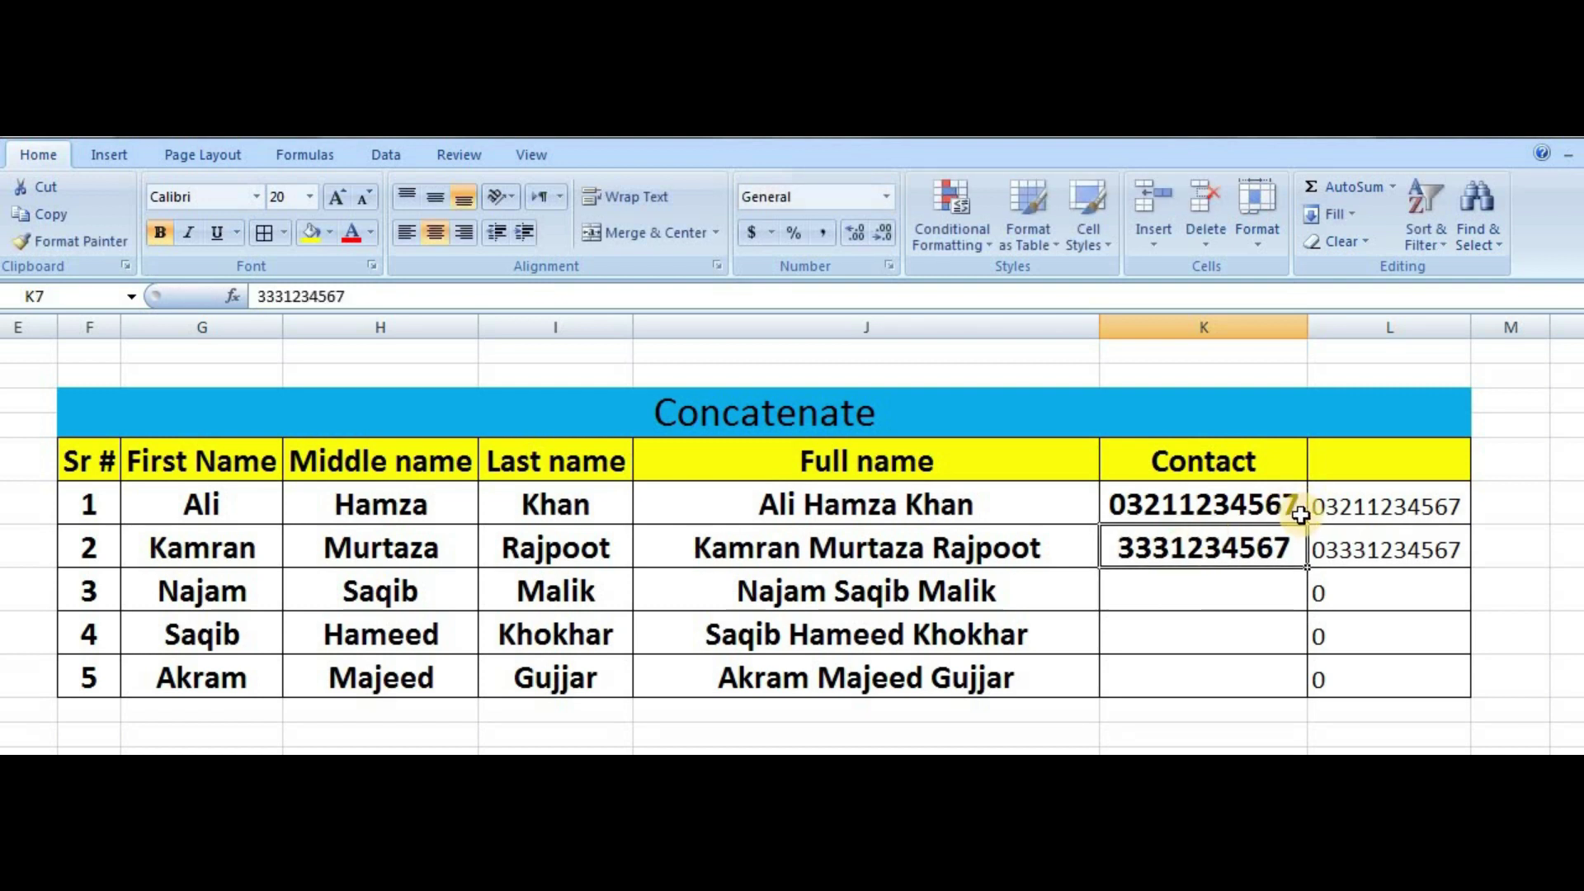
click(1292, 505)
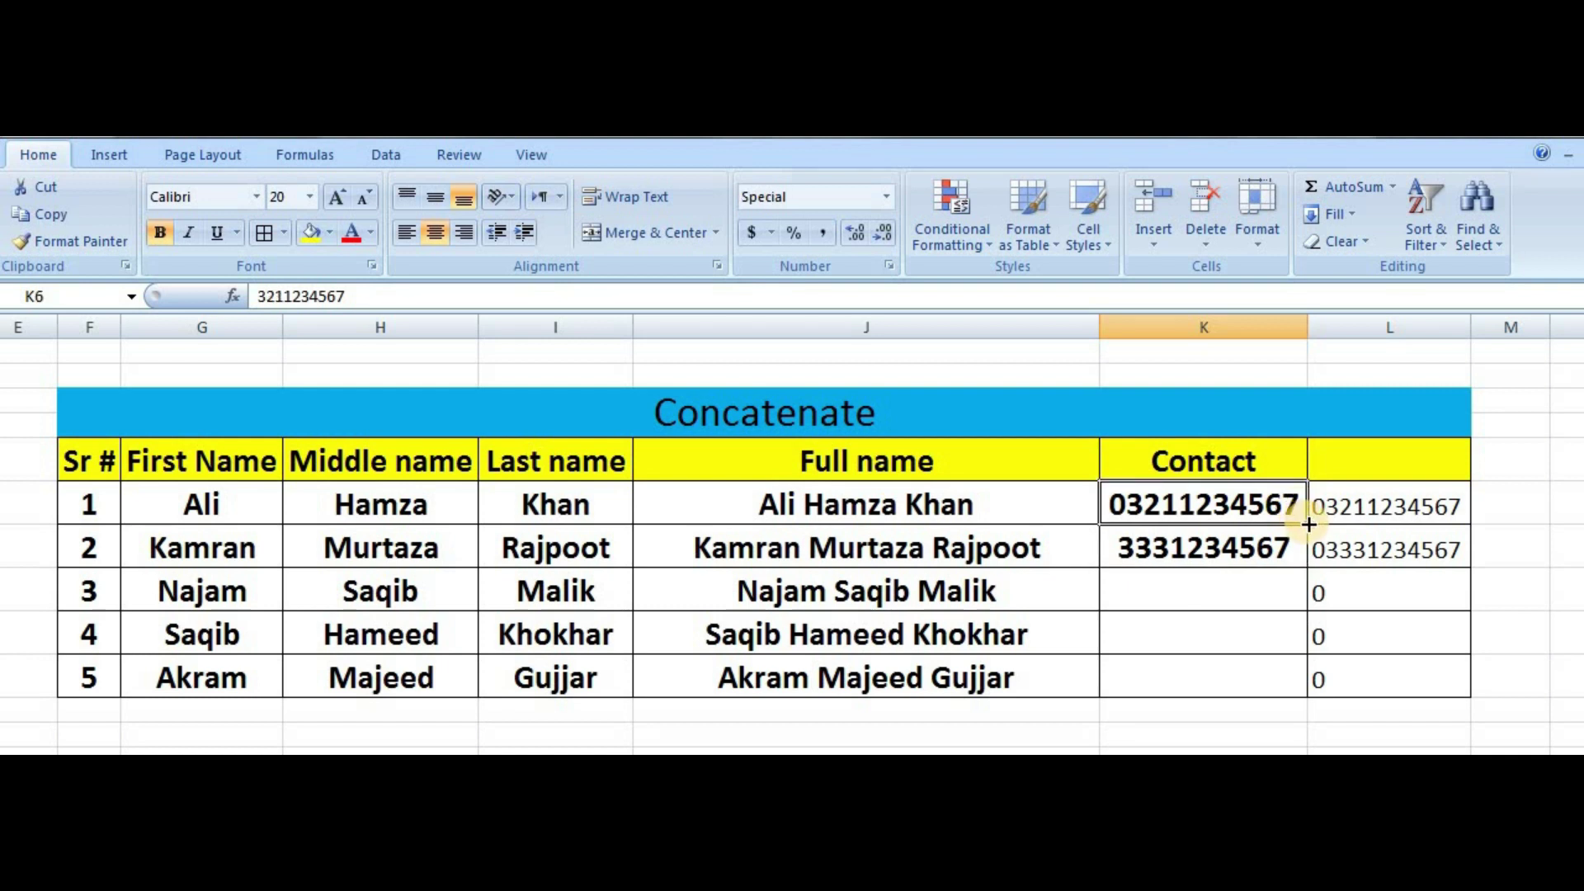
Fill K6's zero-padded format down to K10 and enter the phone numbers for K7 through K10.
drag(1309, 525, 1283, 684)
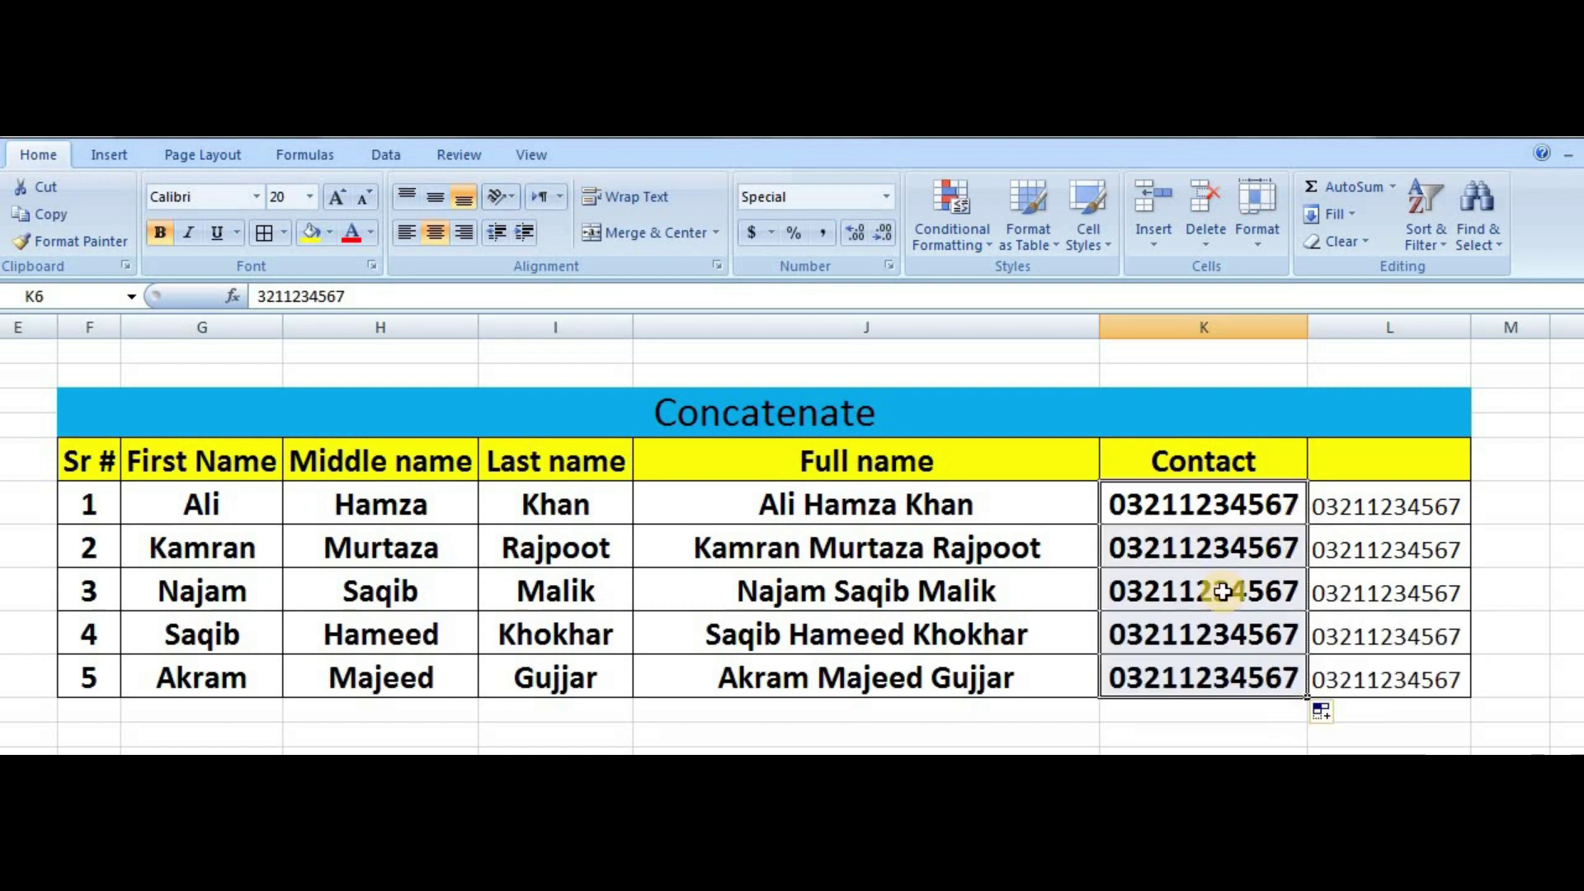
click(1227, 557)
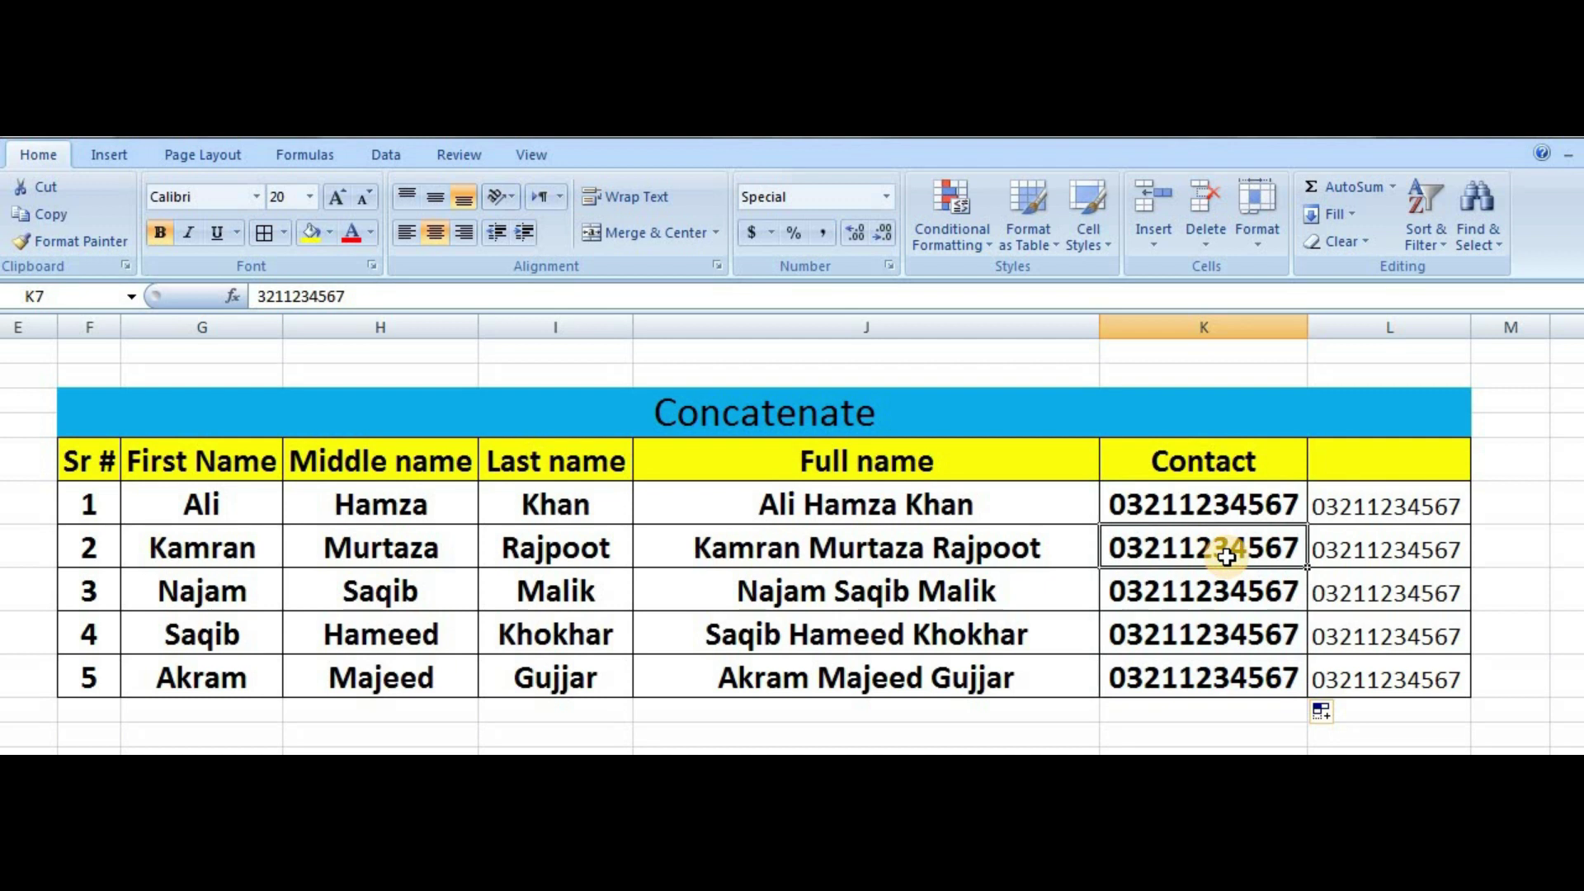
text(03331234567)
key(Return)
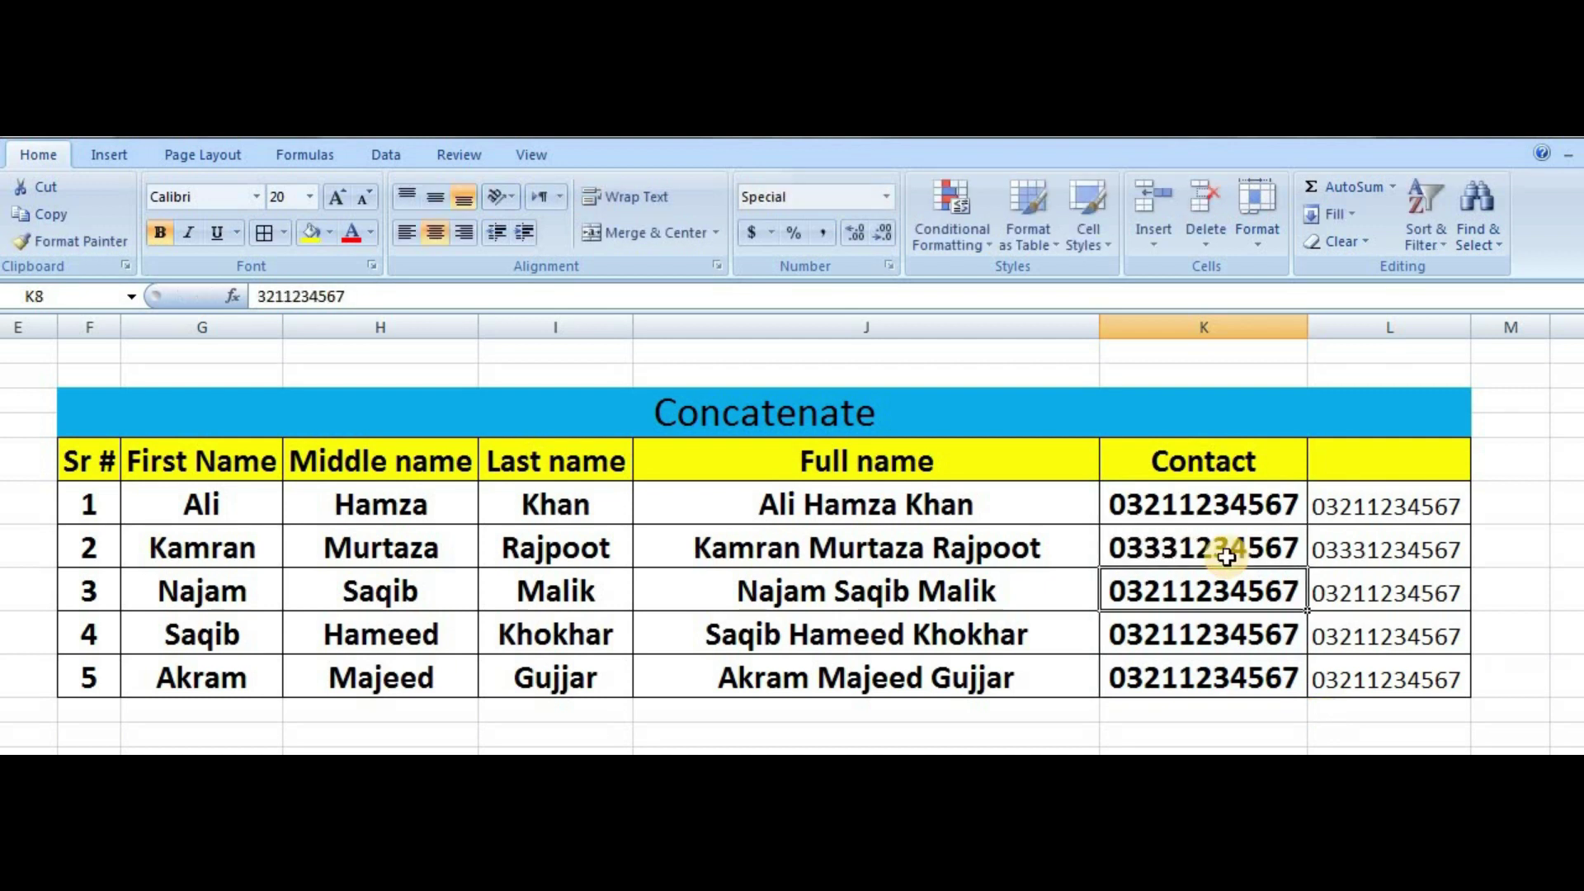
text(03001234567)
key(Return)
text(0300)
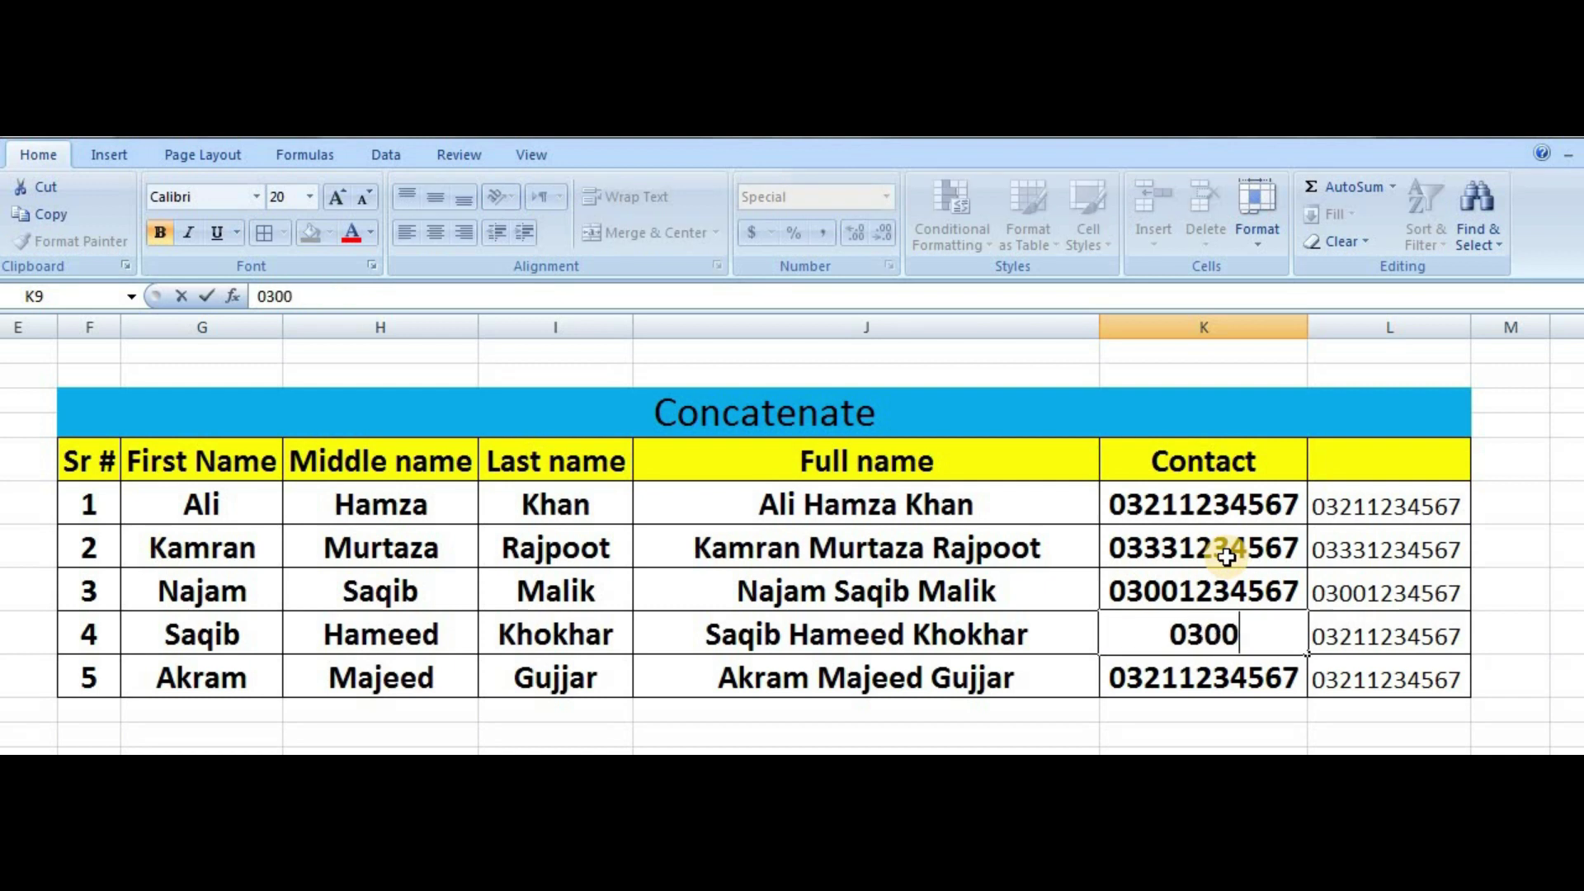
text(2222222)
key(Return)
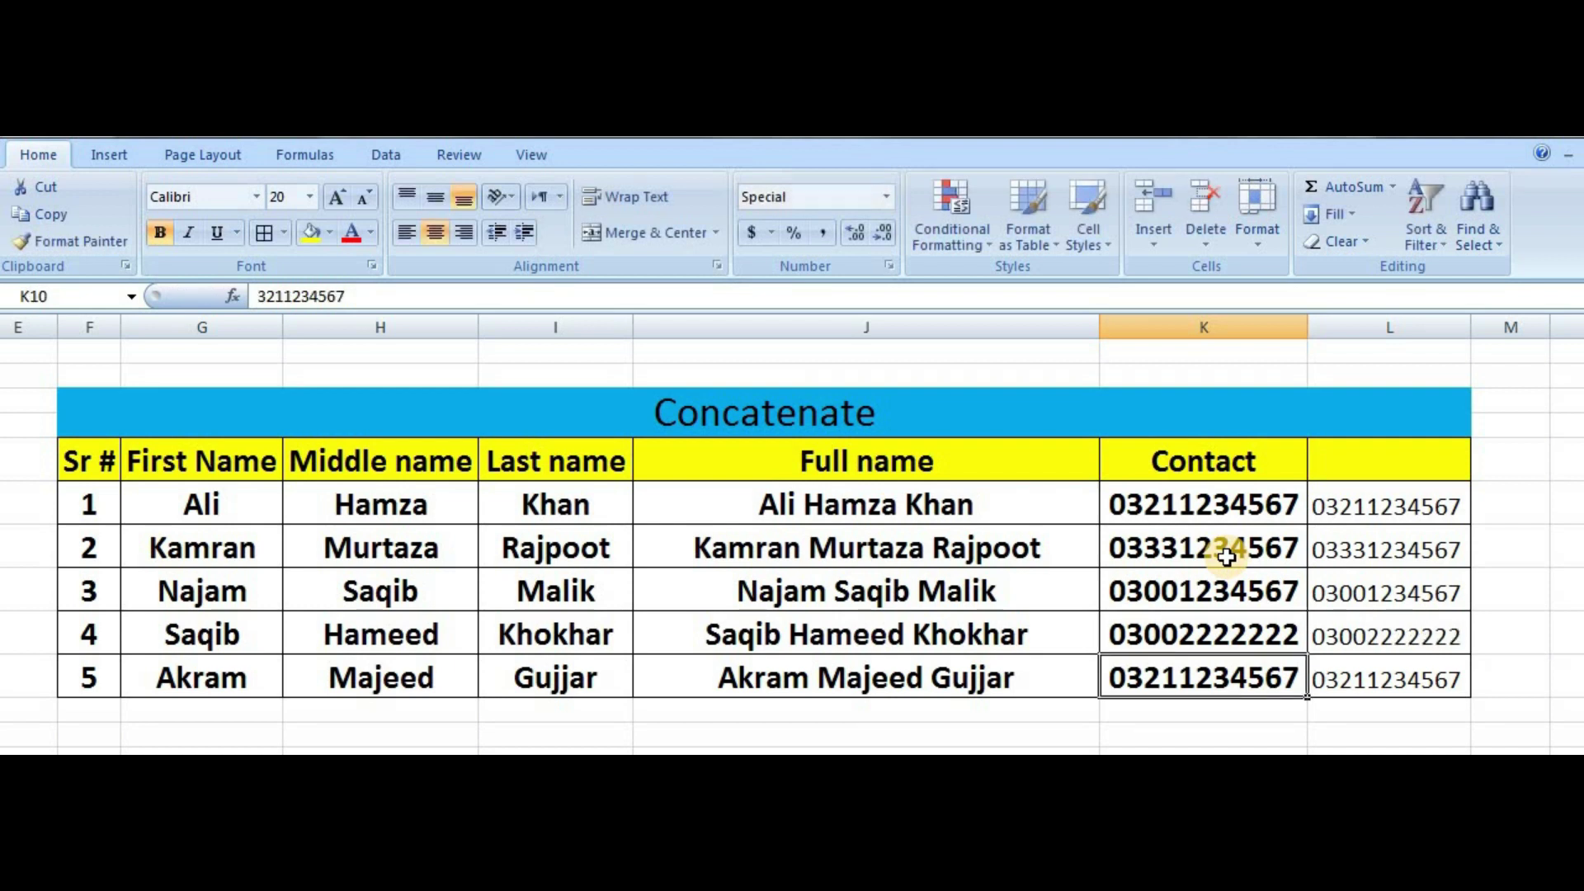
text(03001111111)
key(Return)
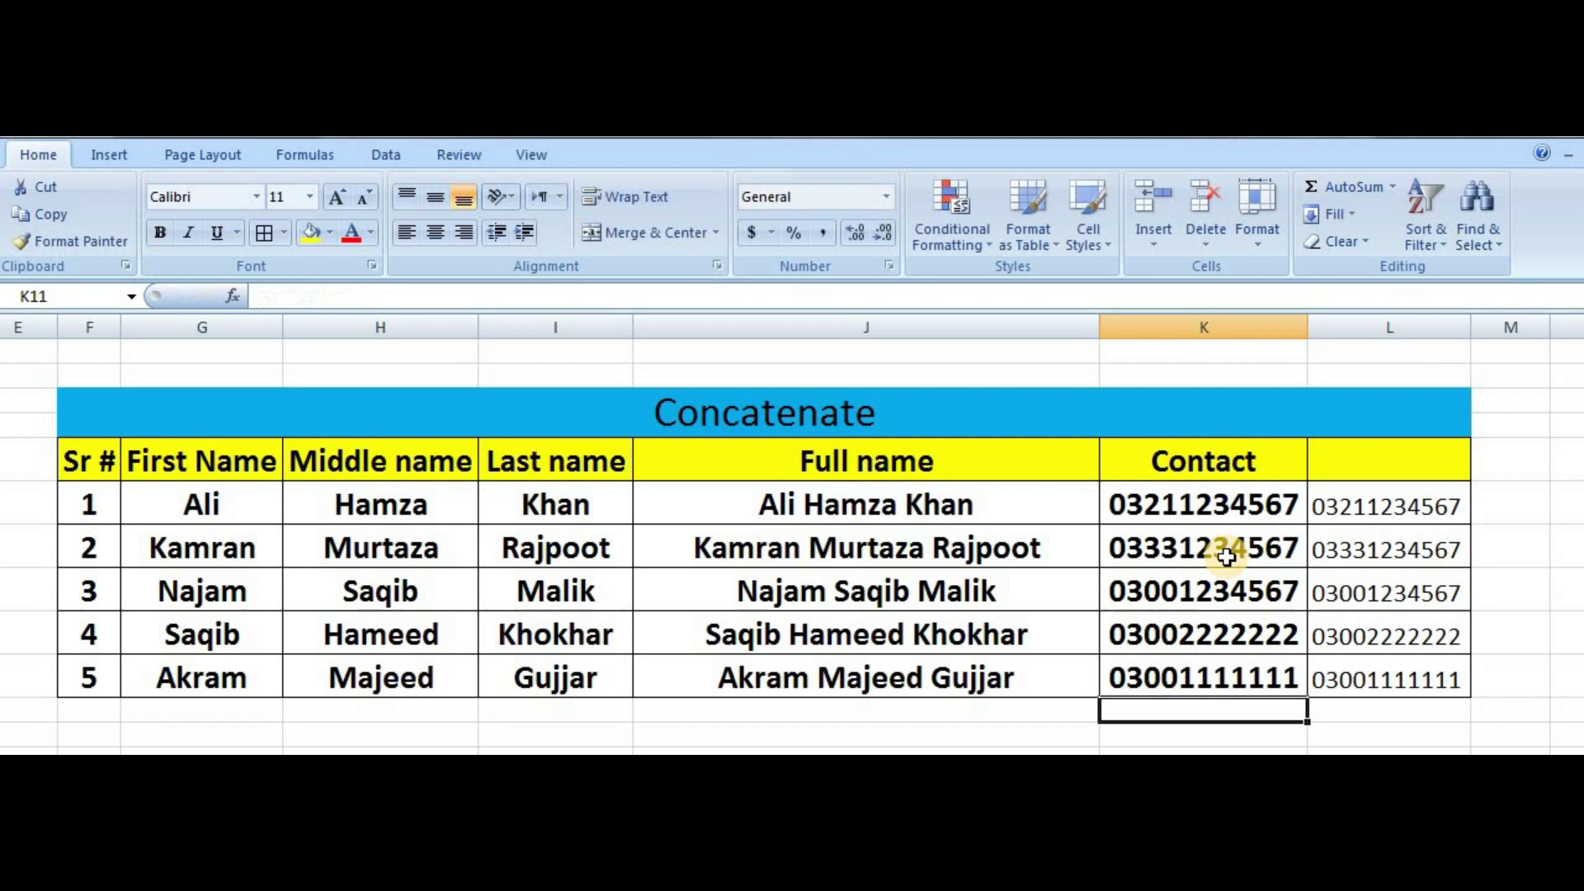